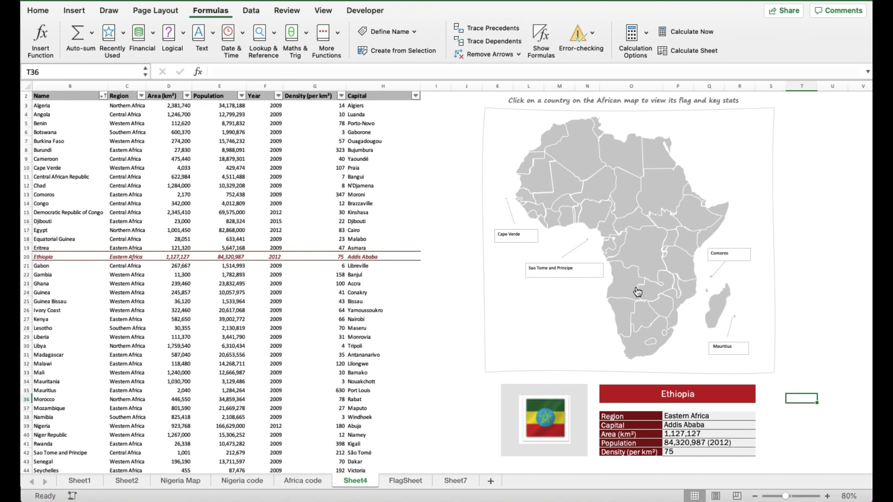
- Select Tanzania, Somalia, Angola, then Tanzania again on the map to watch the flag and stats update
left_click(681, 267)
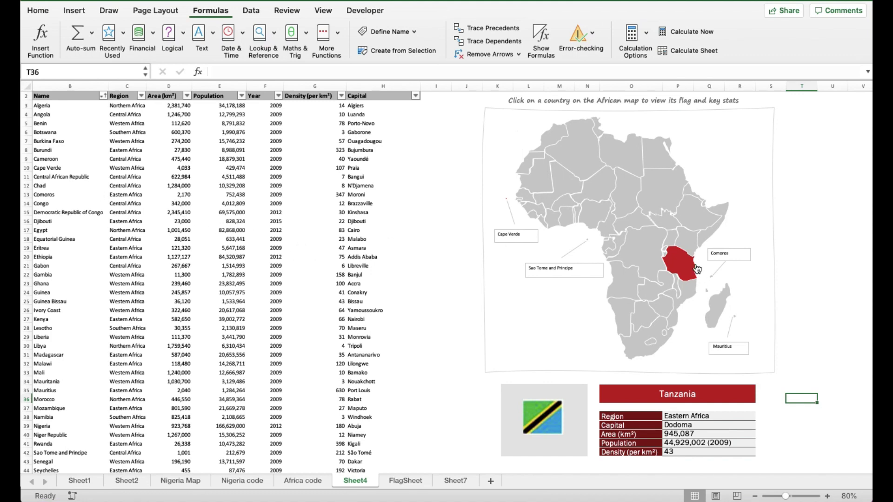
left_click(702, 251)
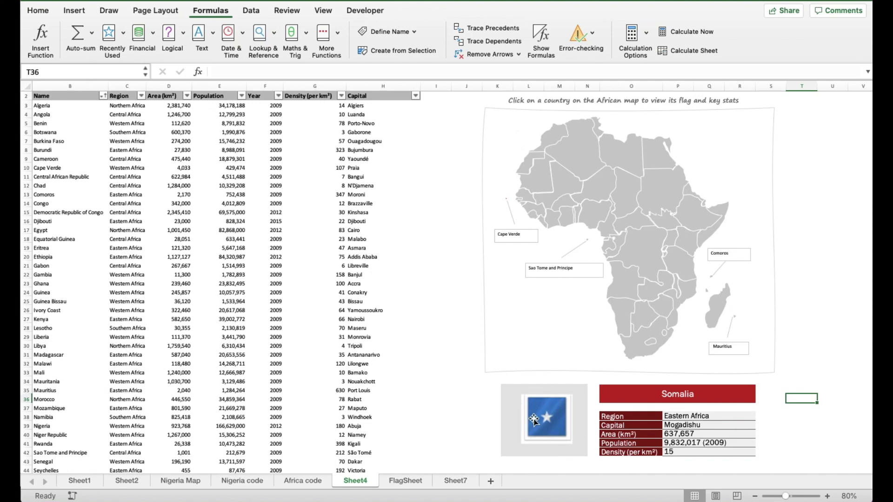
left_click(633, 290)
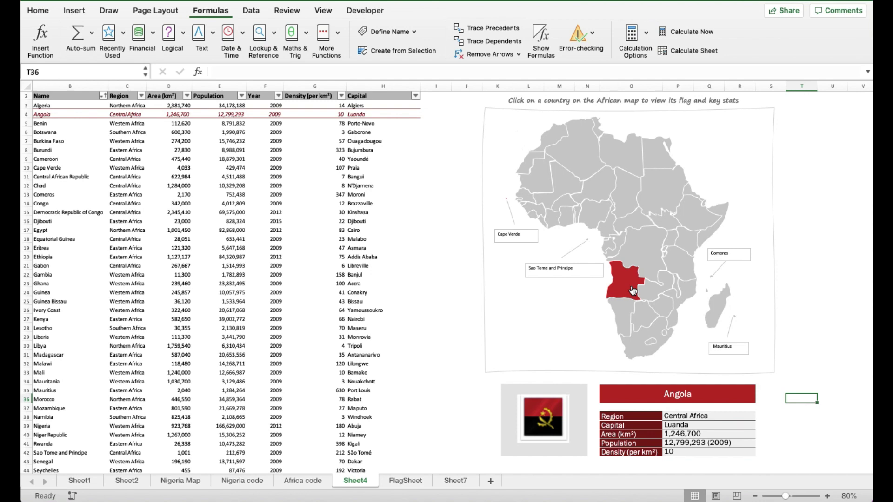
left_click(683, 272)
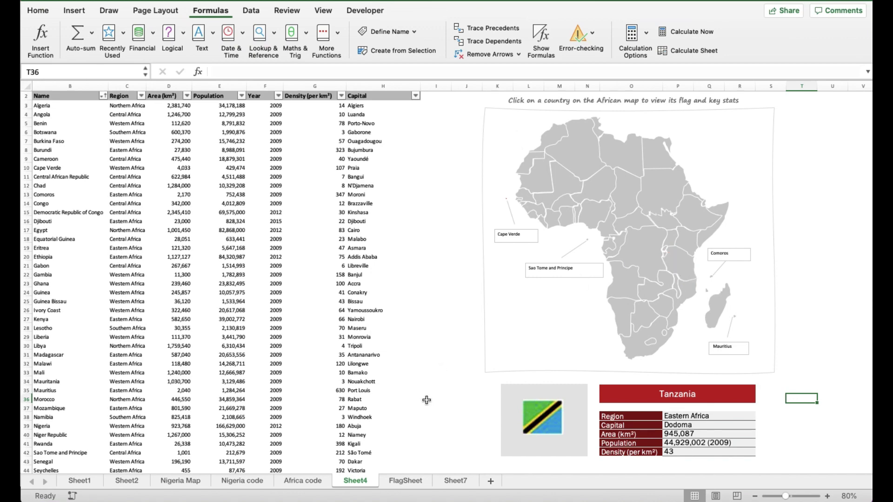
- On FlagSheet, enter LINKED PICTURES, NAMED RANGES and INDIRECT FUNCTION in cells P2 to P4
left_click(405, 481)
left_click(723, 306)
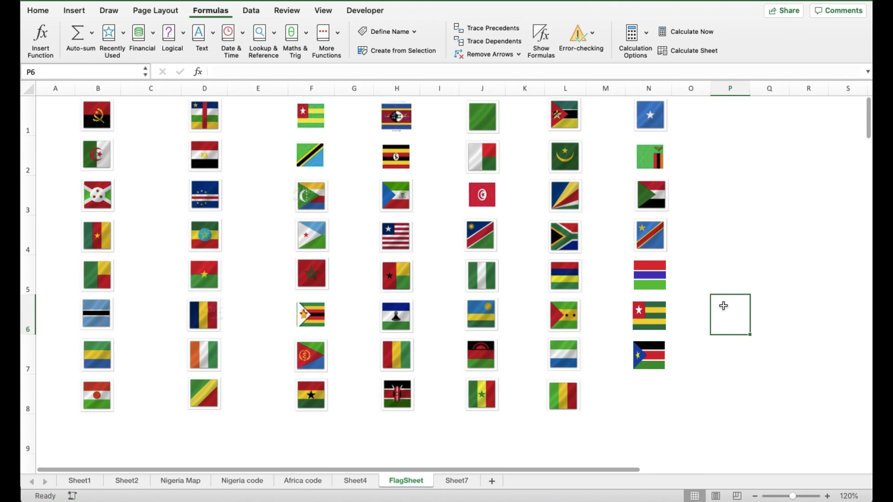
left_click(724, 148)
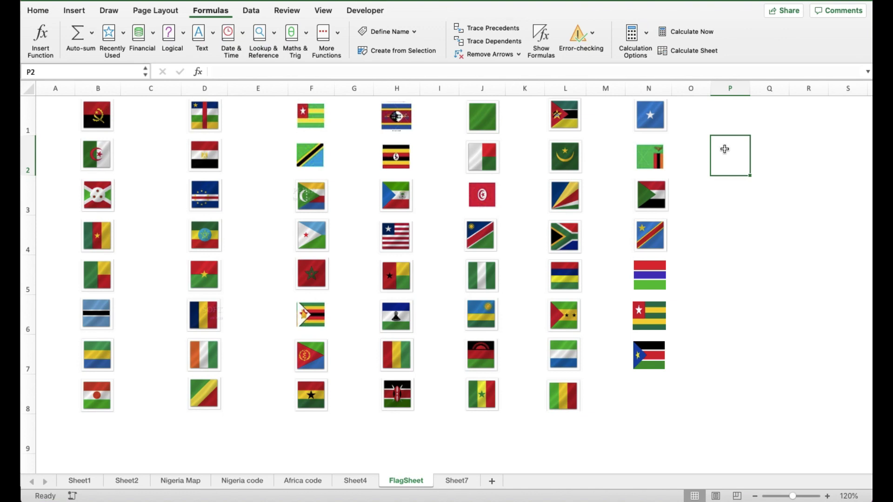
double_click(724, 149)
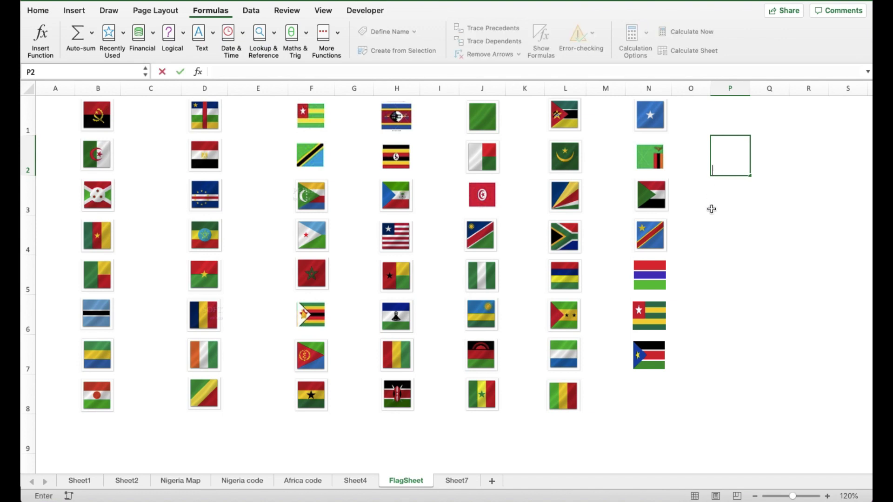
type("LINKED PICTURES")
key("Return")
type("NAMED RANGES")
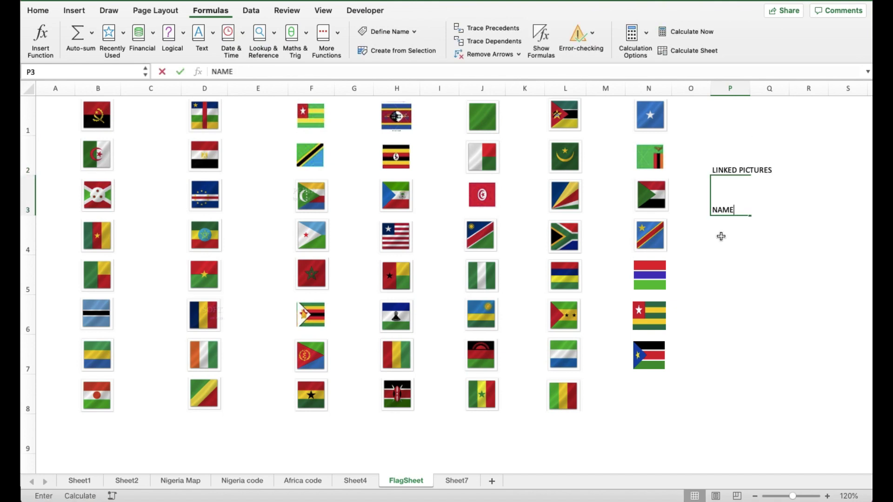
key("Return")
type("INDIR")
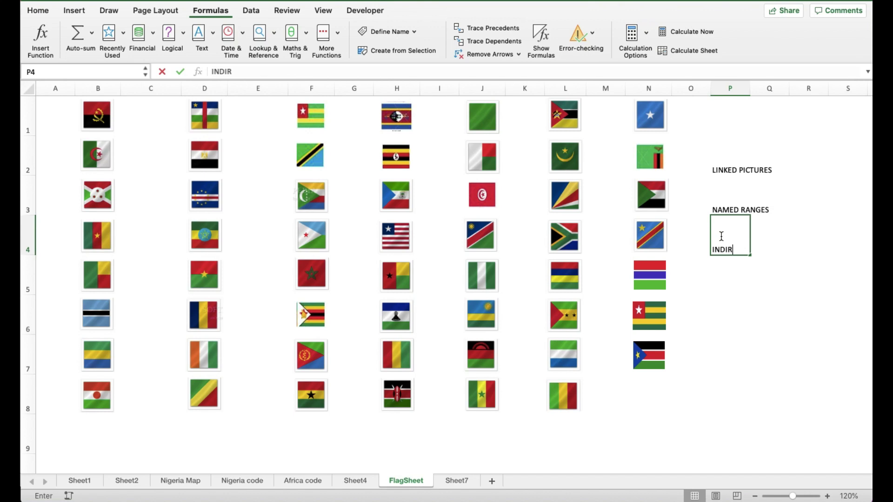
type("ECT FUNCTION")
key("Return")
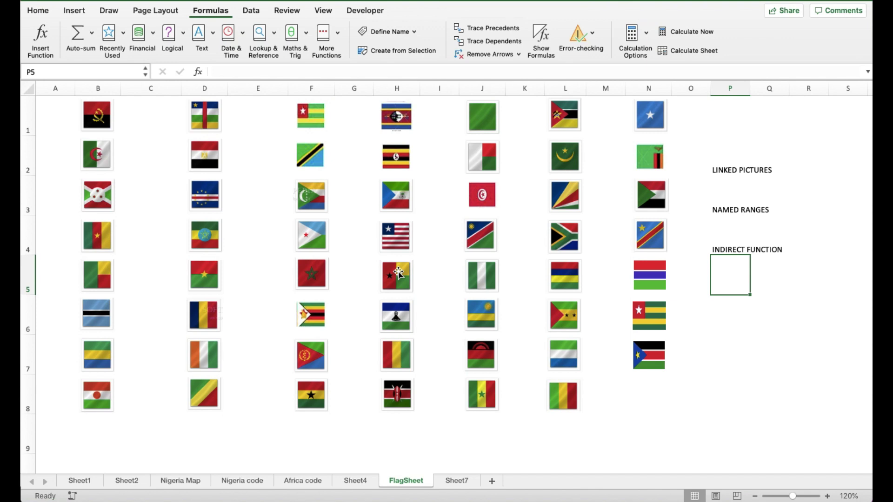
left_click(728, 344)
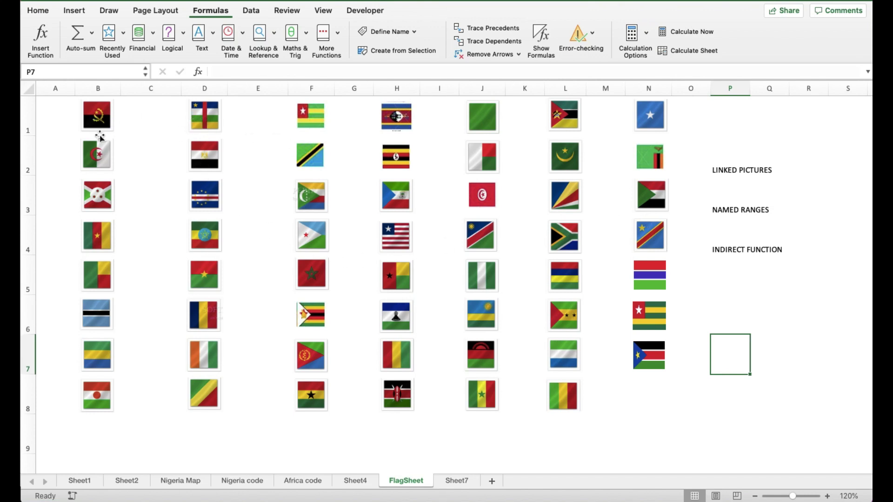
left_click(132, 107)
key("Down")
key("Down")
key("Down")
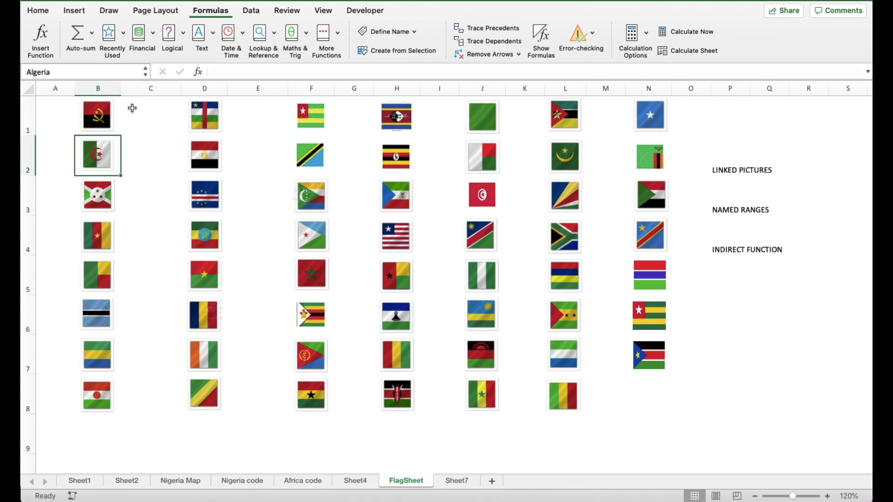
key("Up")
key("Up")
key("Up")
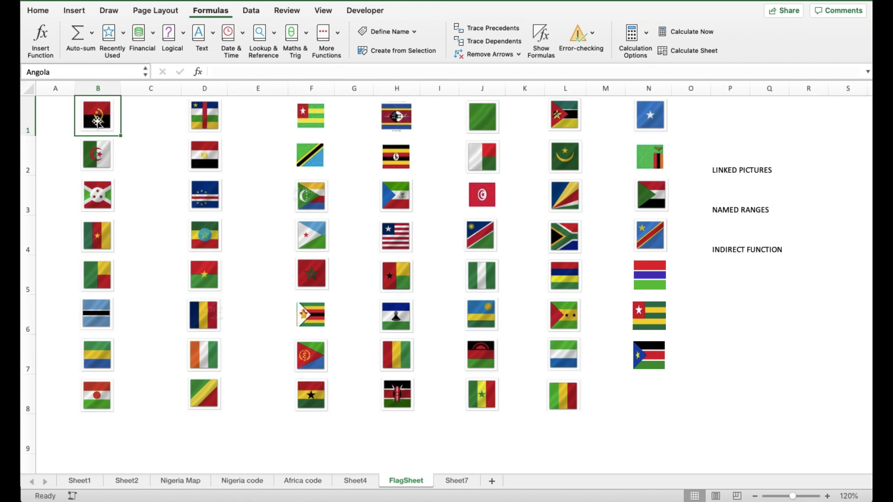
key("Right")
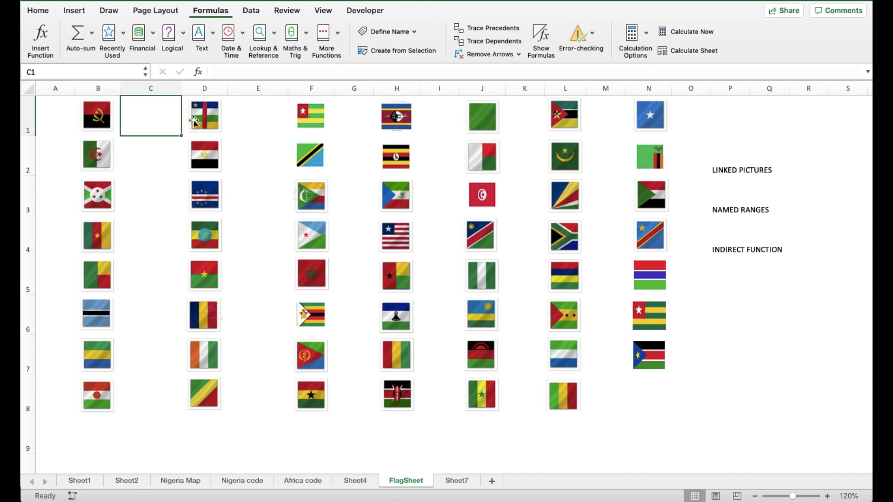
key("Right")
key("Down")
key("Down")
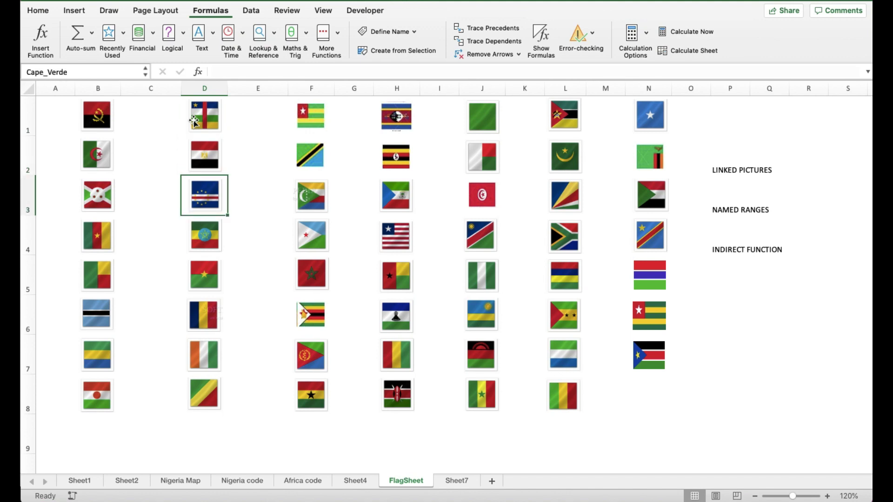
key("Down")
key("Left")
key("Left")
key("Down")
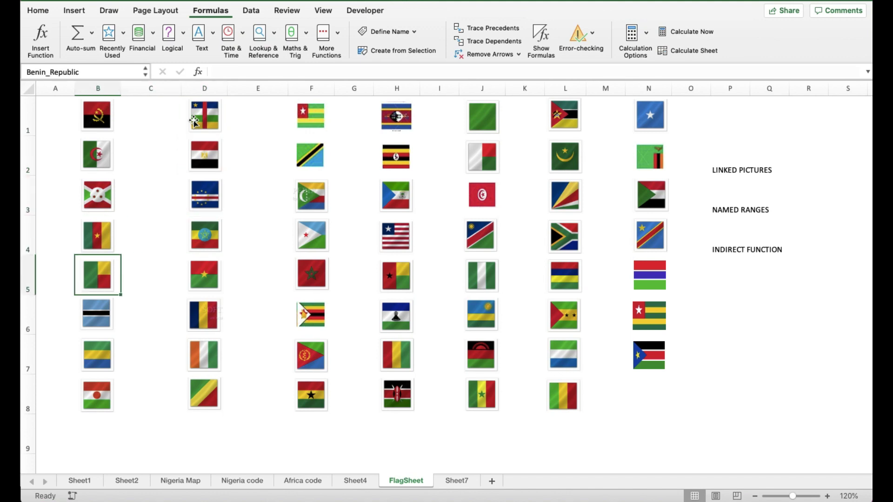
key("Down")
key("Right")
key("Right")
key("Down")
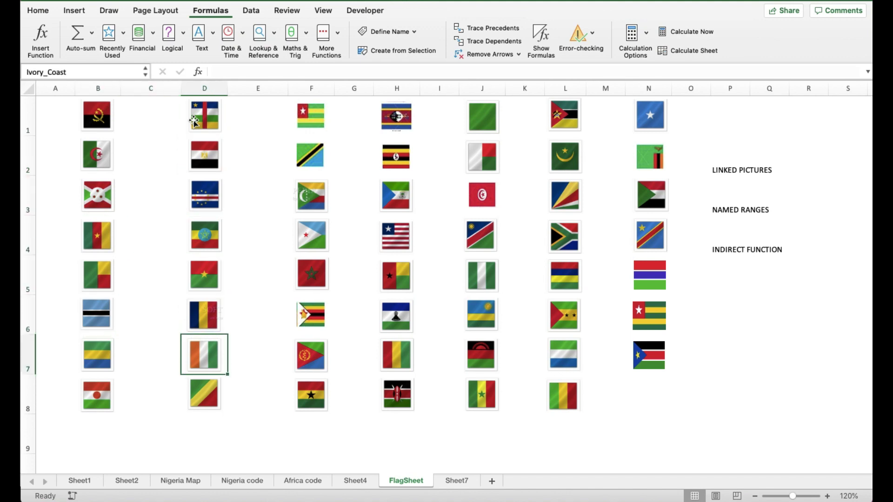
key("Right")
key("Right")
key("Right")
key("Right")
key("Right")
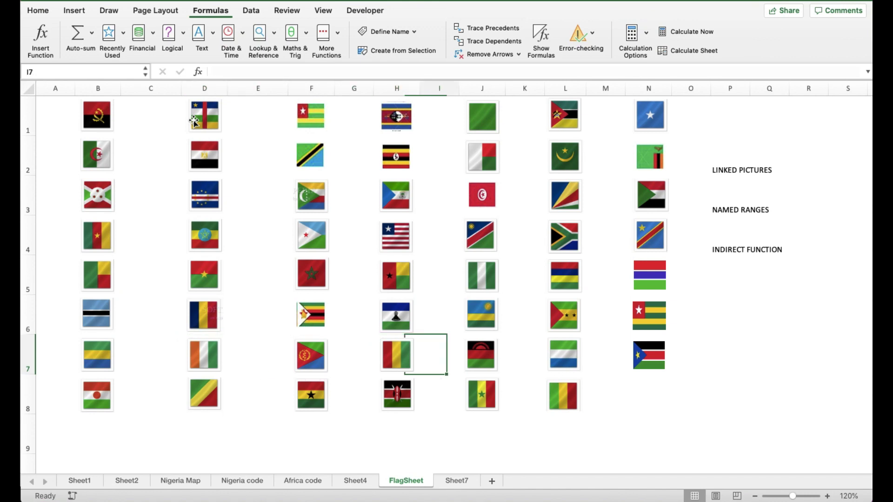
key("Right")
key("Right")
key("Right")
key("Right")
key("Right")
key("Up")
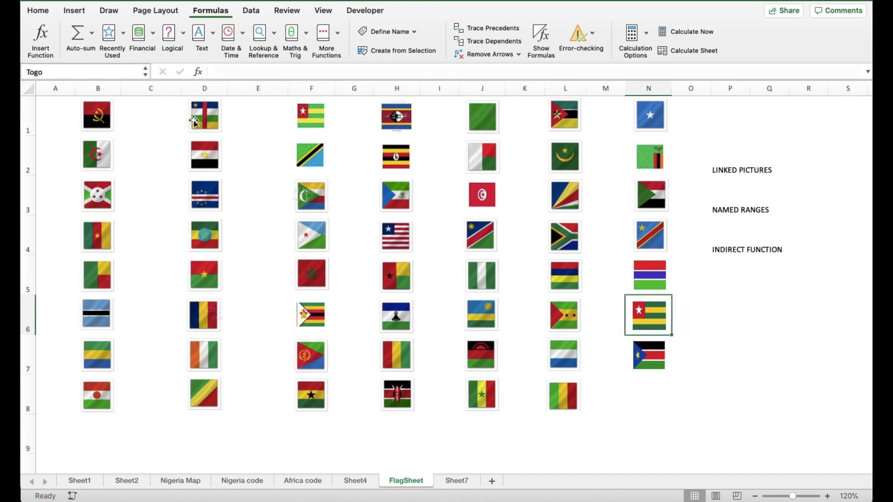
key("Up")
left_click(740, 204)
left_click(686, 199)
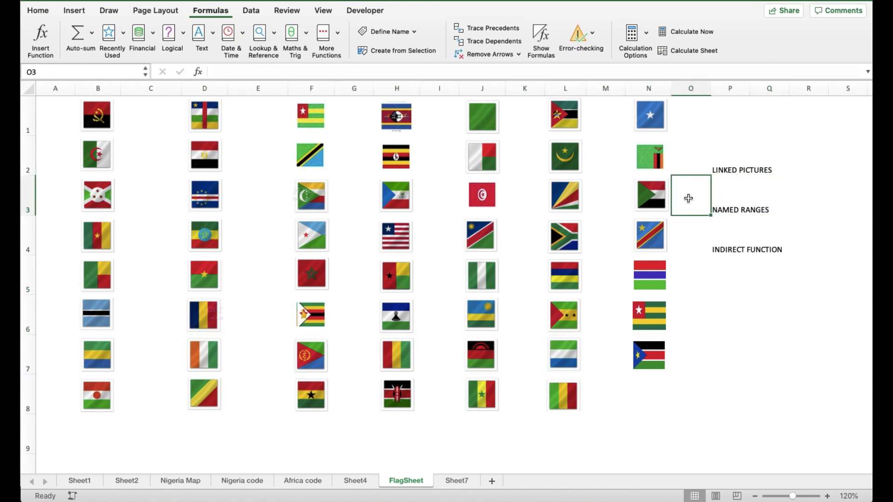
left_click(728, 202)
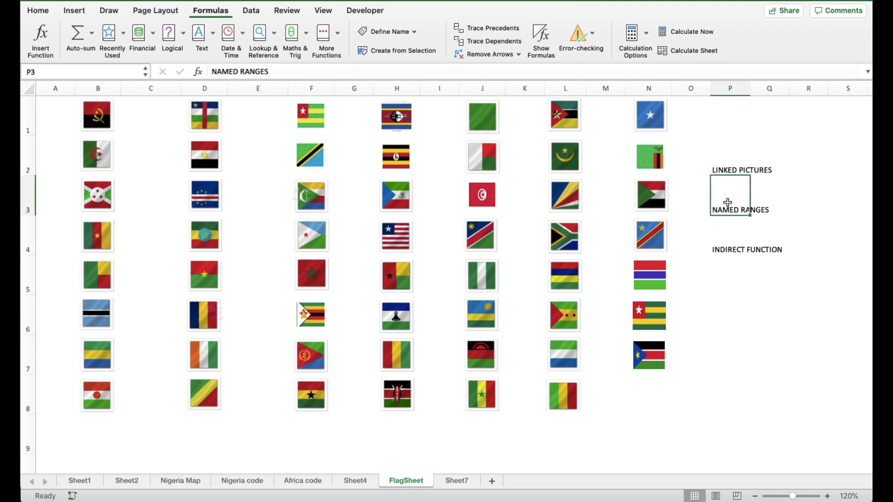
left_click(679, 198)
key("Left")
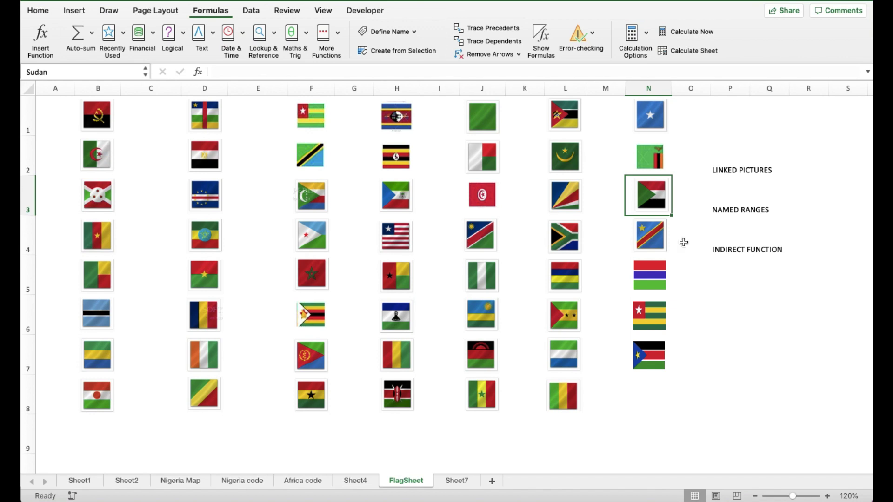
key("Up")
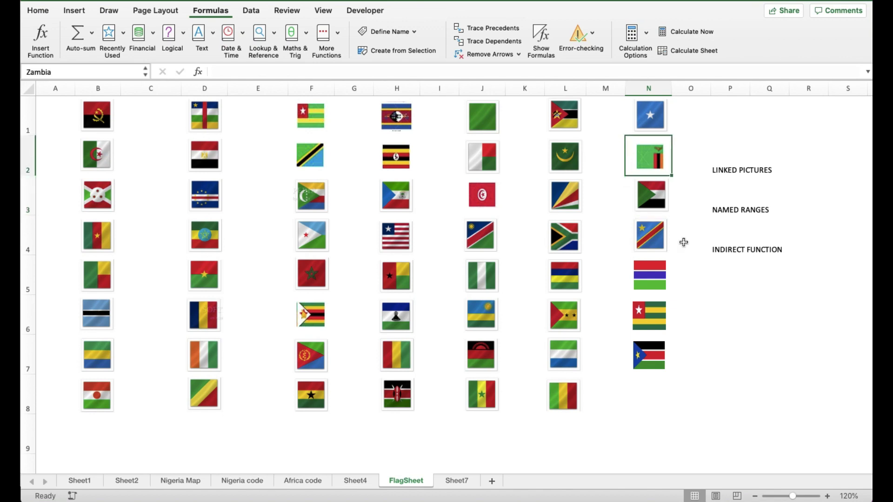
key("Up")
key("Down")
key("Down")
key("Down")
key("Down")
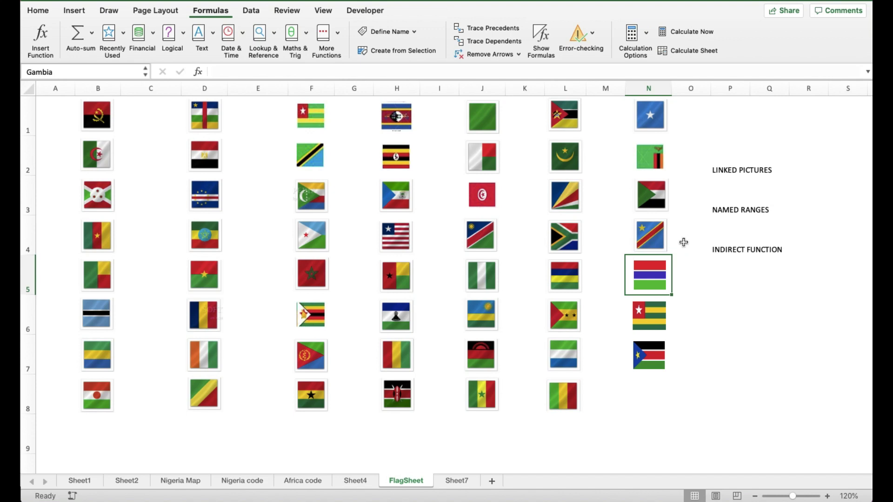
left_click(668, 122)
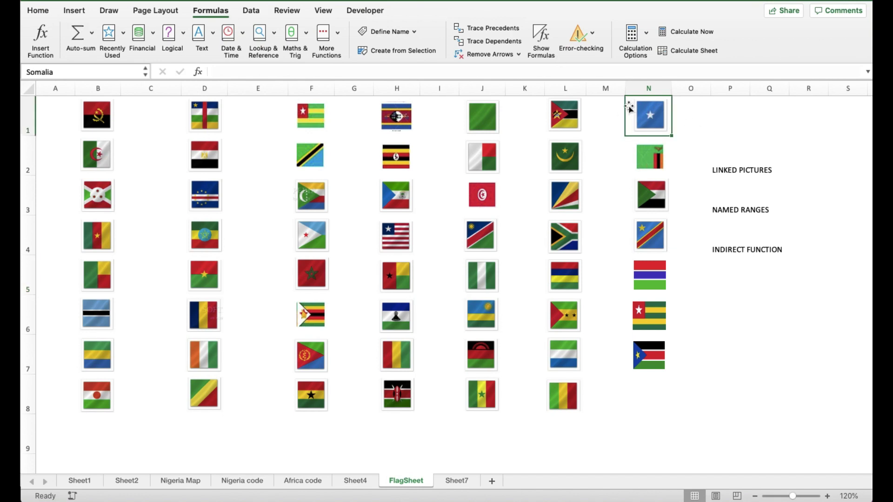
- Copy the Somalia flag cell N1 and paste it as a Linked Picture
left_click(38, 10)
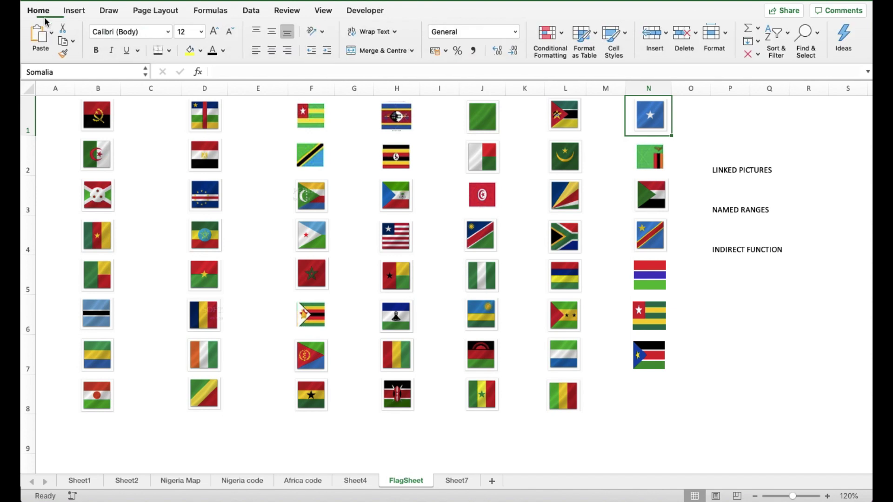
left_click(65, 41)
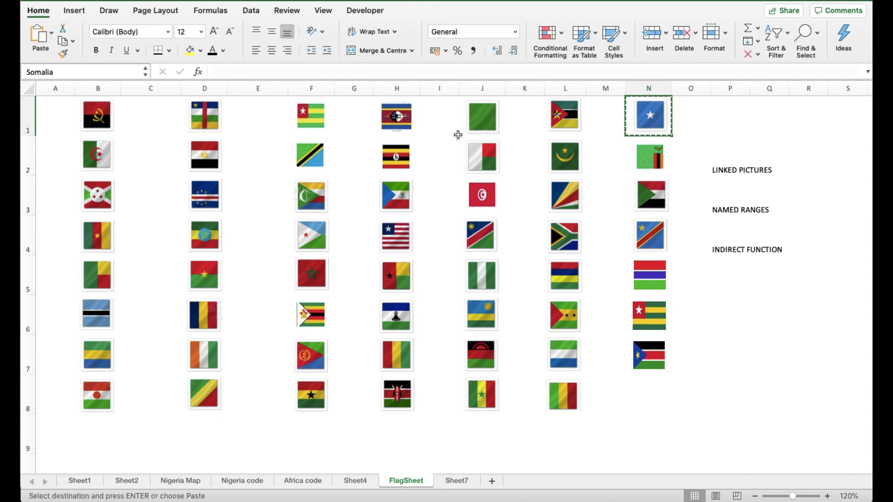
left_click(51, 34)
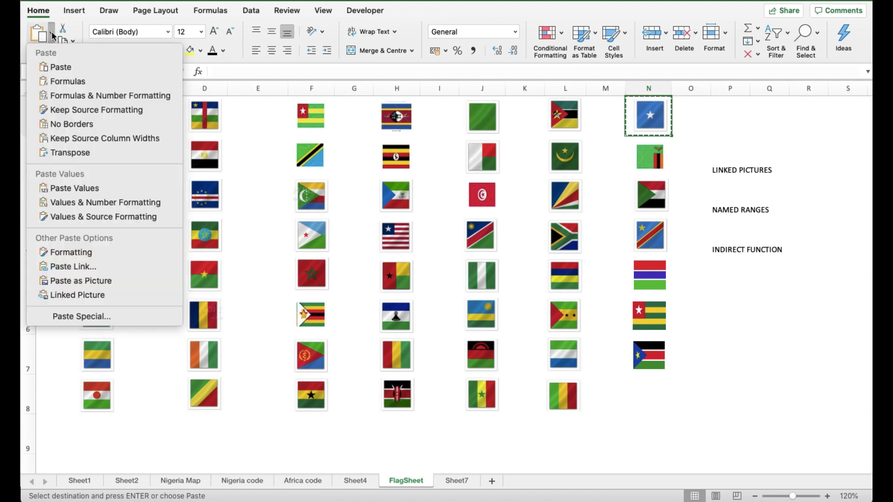
left_click(101, 295)
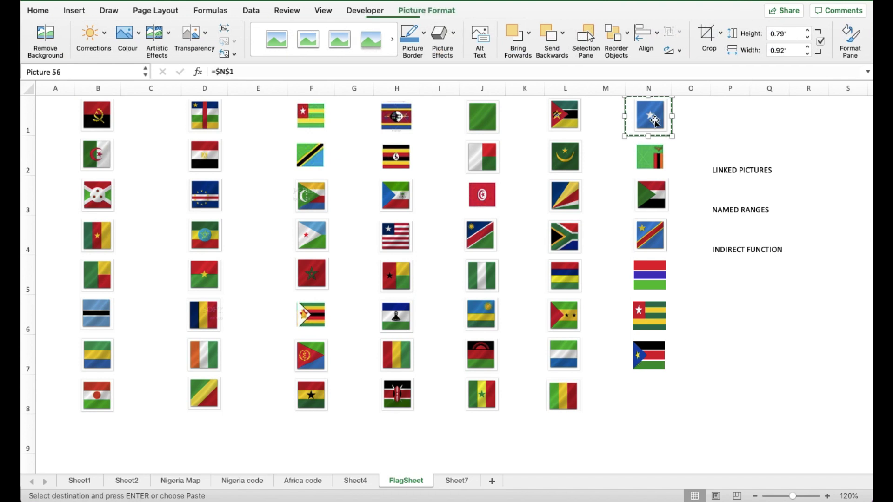
- Position the linked picture just below the INDIRECT FUNCTION label and clear the copy marquee
left_click_drag(653, 118, 742, 297)
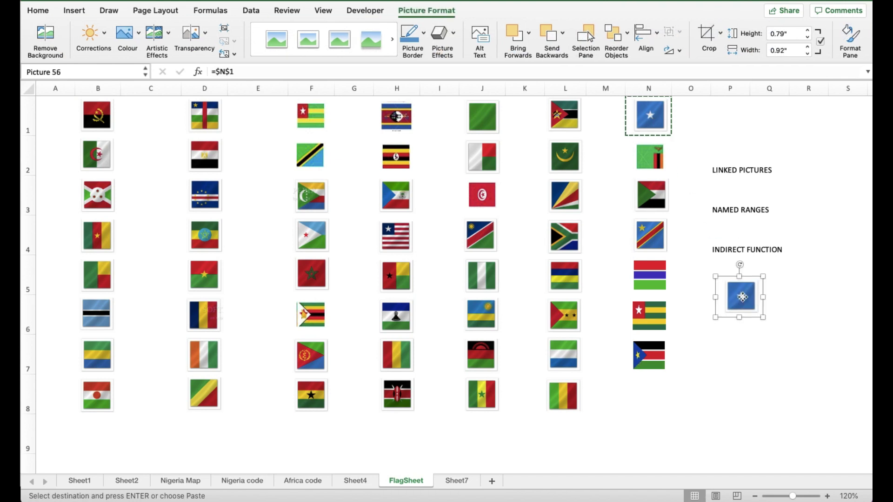
left_click(763, 342)
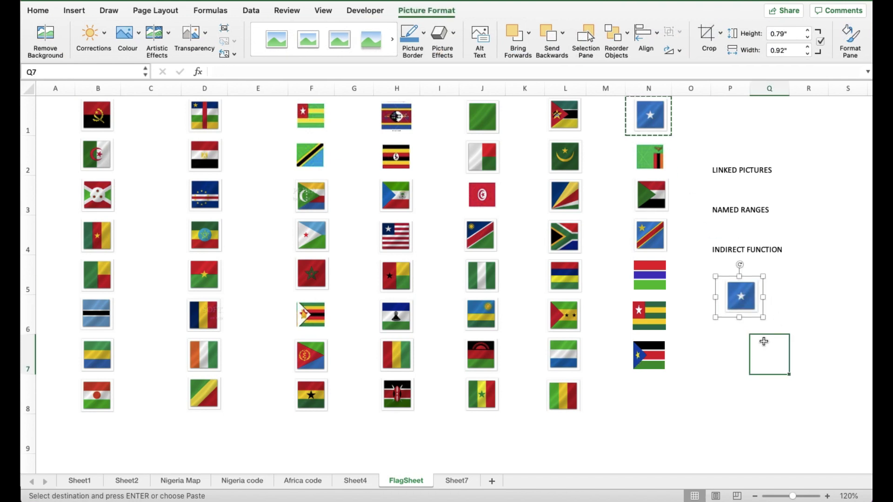
left_click(736, 295)
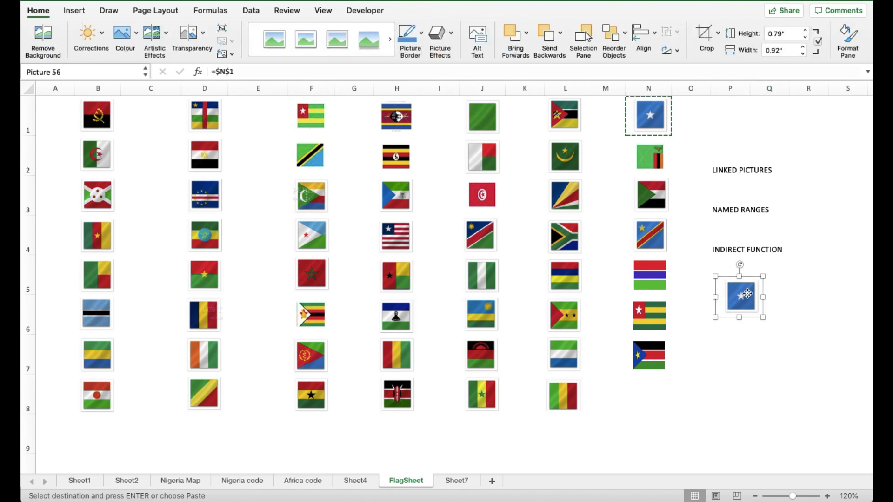
left_click(726, 173)
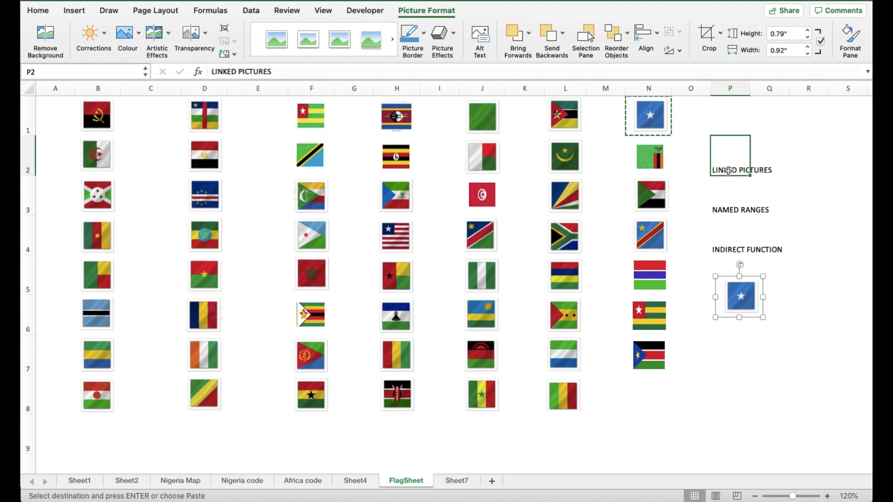
left_click_drag(740, 289, 742, 309)
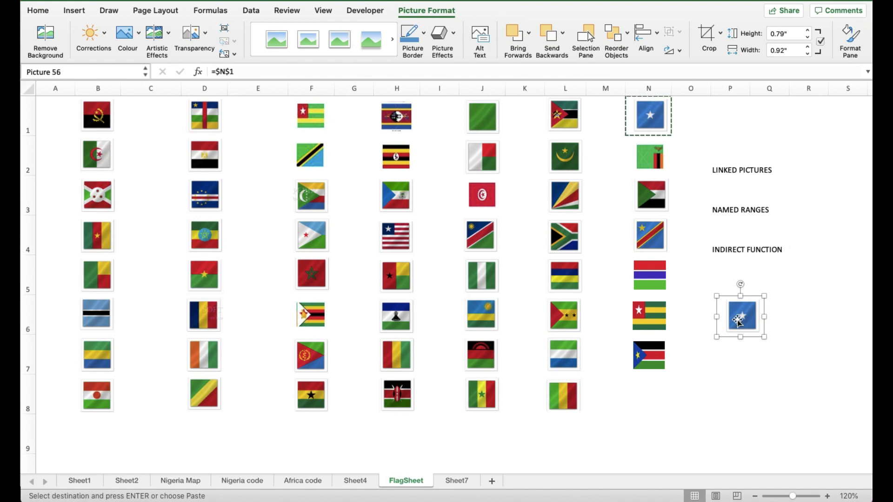
left_click(732, 365)
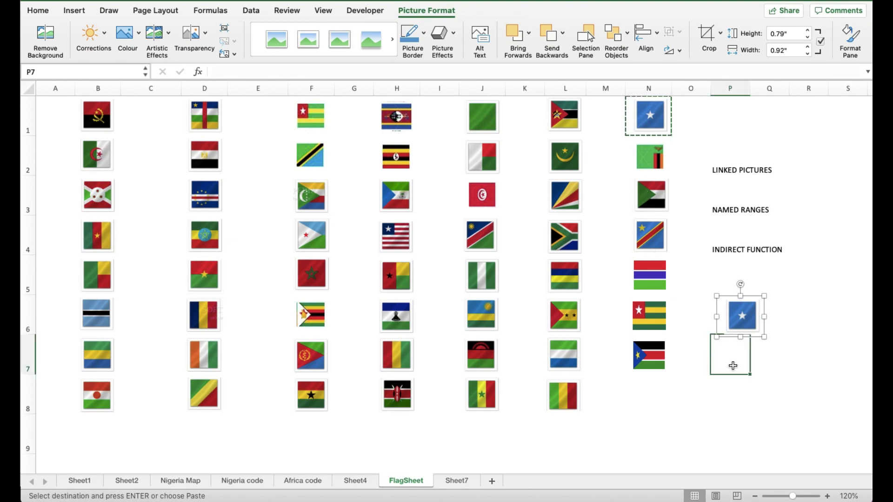
left_click(734, 395)
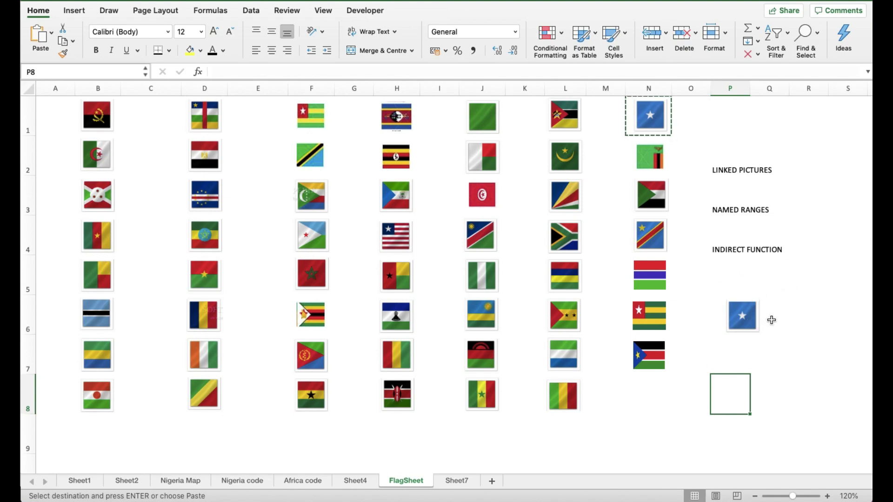
key("Escape")
scroll(711, 335, "right", 2)
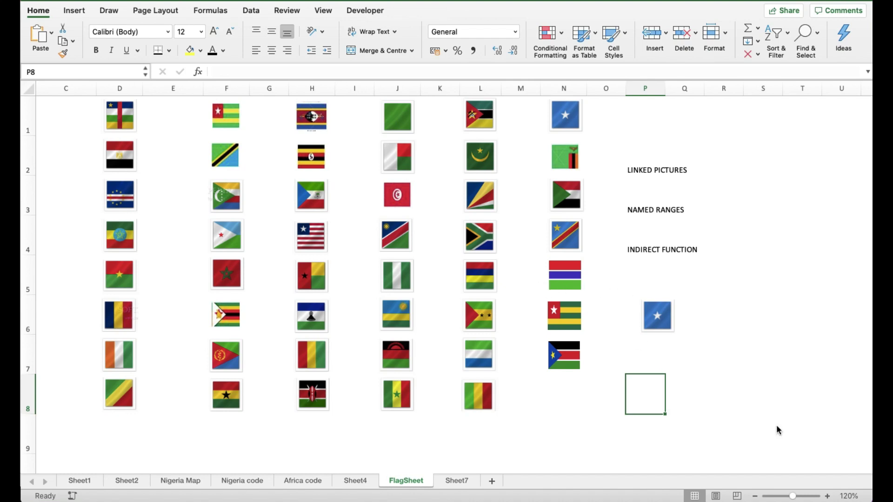
- Enter Nigeria in P8 and check that J5 is the Nigeria flag cell
type("Nigeria")
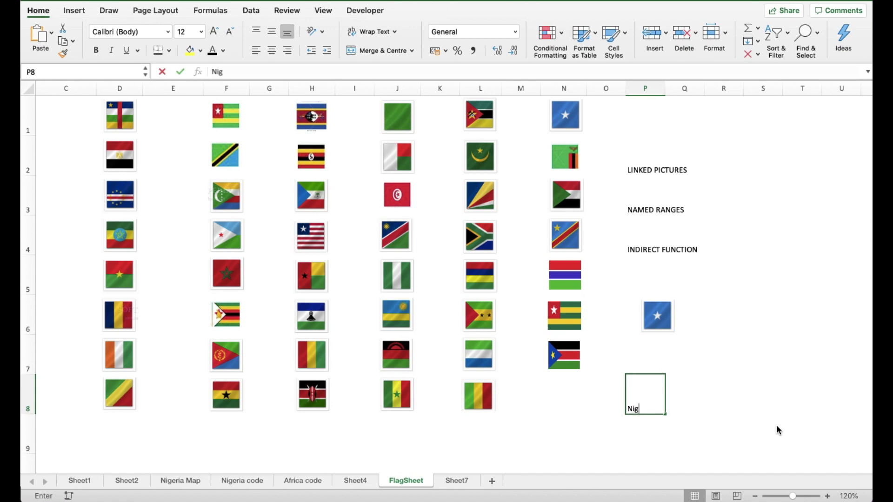
left_click(520, 394)
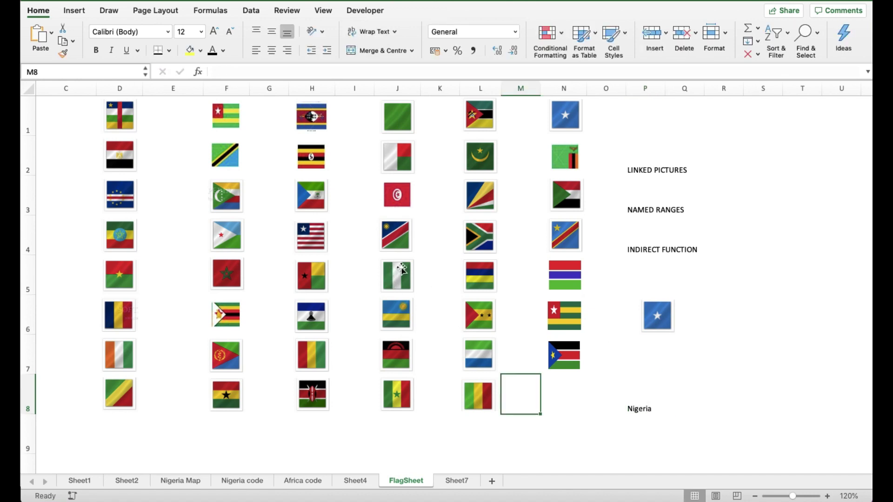
left_click(423, 269)
key("Left")
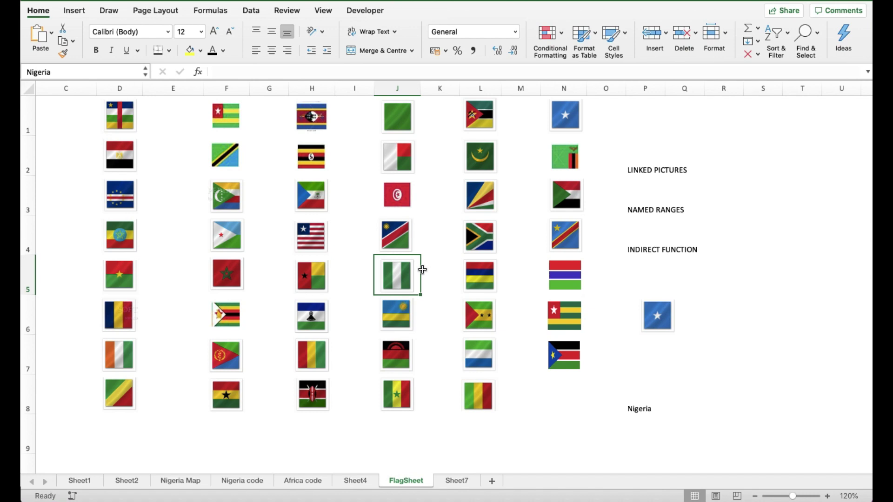
- Move the linked Somalia flag picture right toward column R
left_click(645, 405)
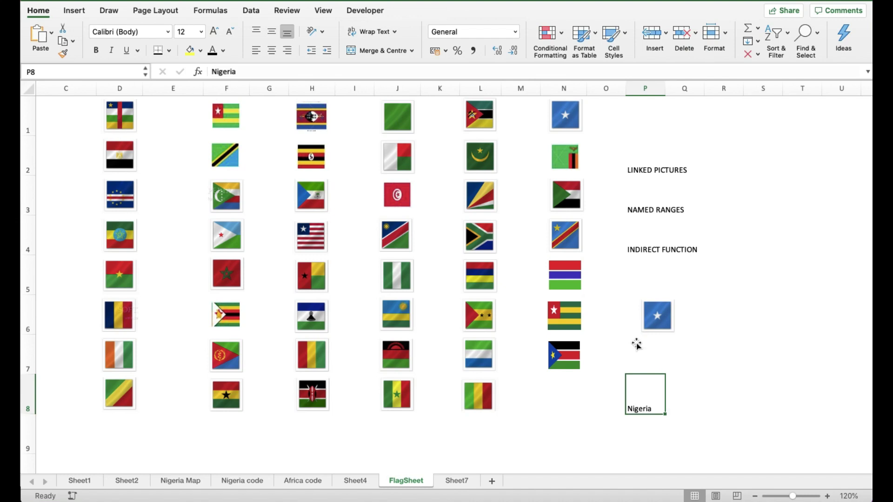
left_click_drag(659, 313, 726, 346)
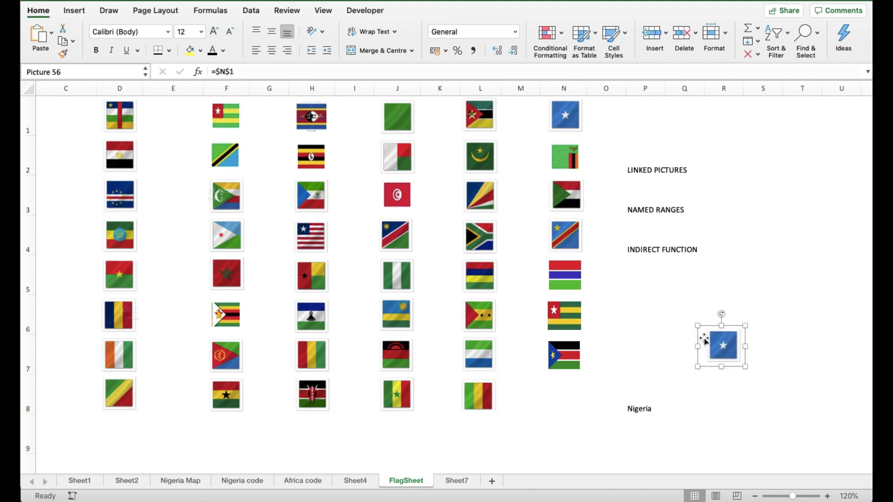
left_click(636, 405)
left_click(649, 320)
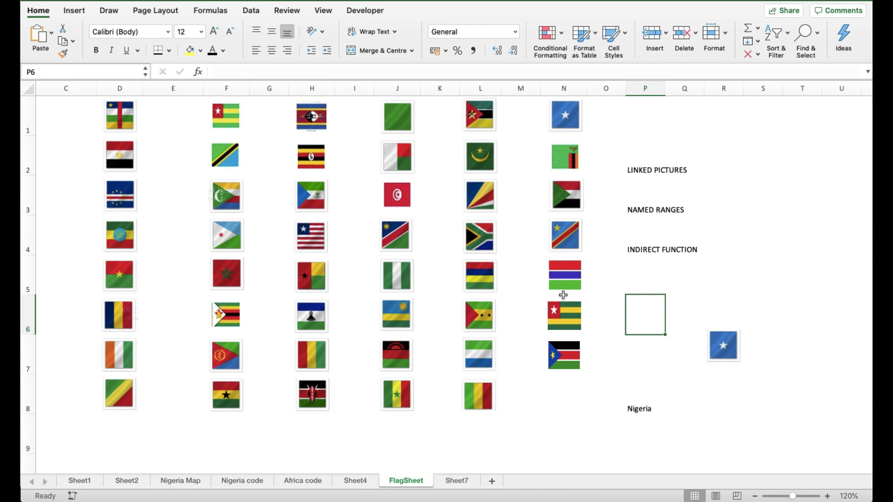
- Through Formulas > Define Name, create SelectFlag with the reference =indirect(FlagSheet!$P$8)
left_click(255, 14)
left_click(217, 13)
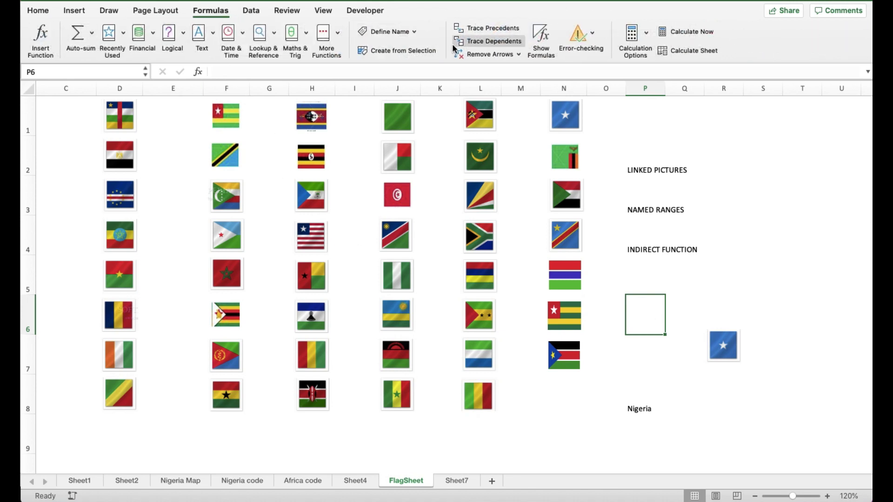
left_click(402, 33)
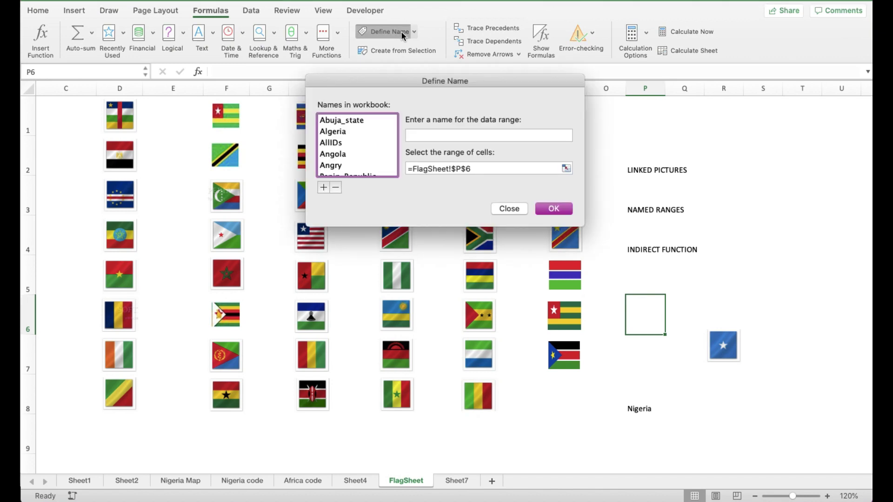
left_click(423, 136)
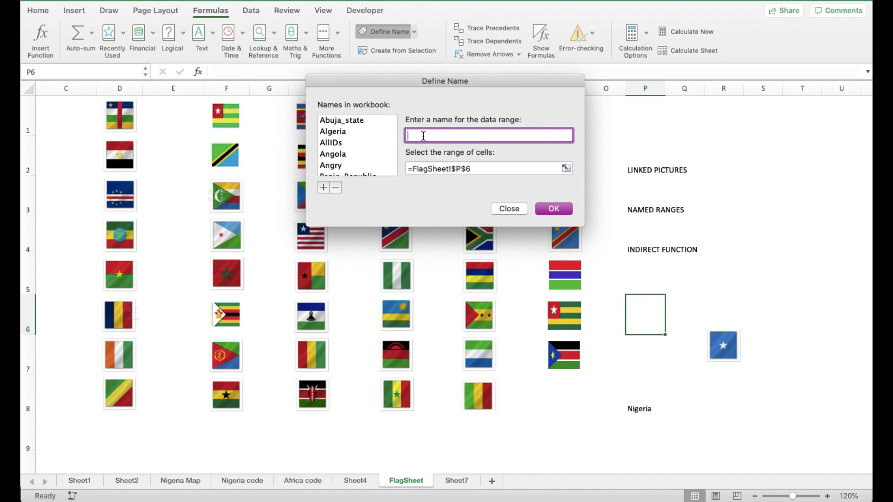
type("SelectFlag")
left_click(474, 169)
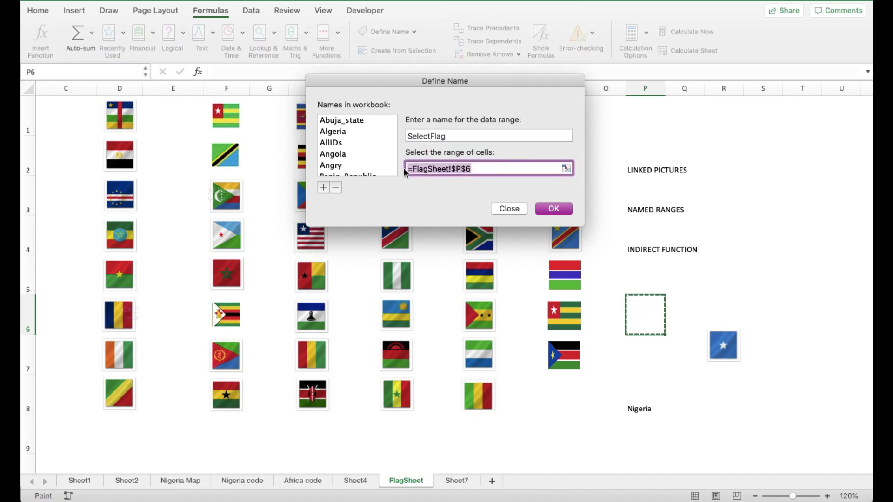
type("=indirec")
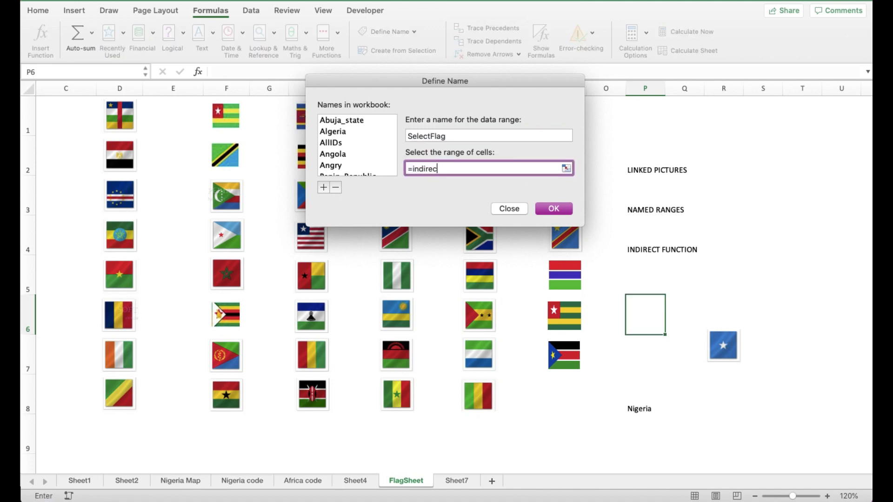
type("t(")
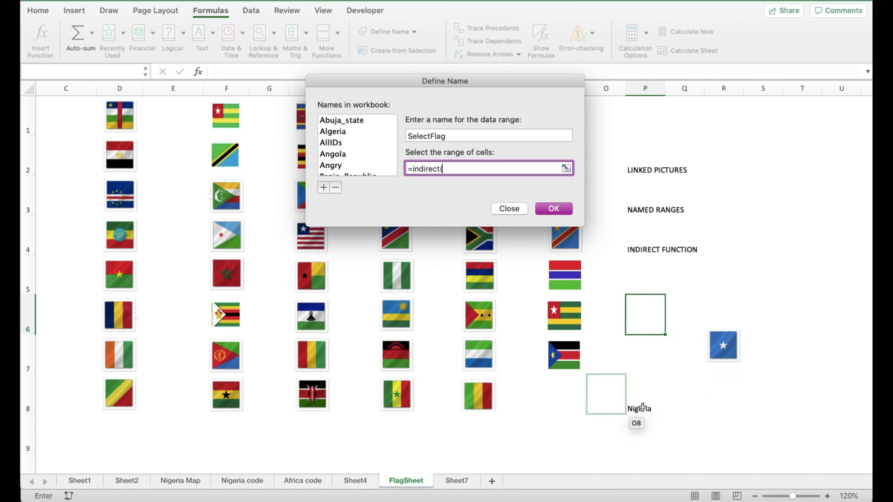
left_click(651, 405)
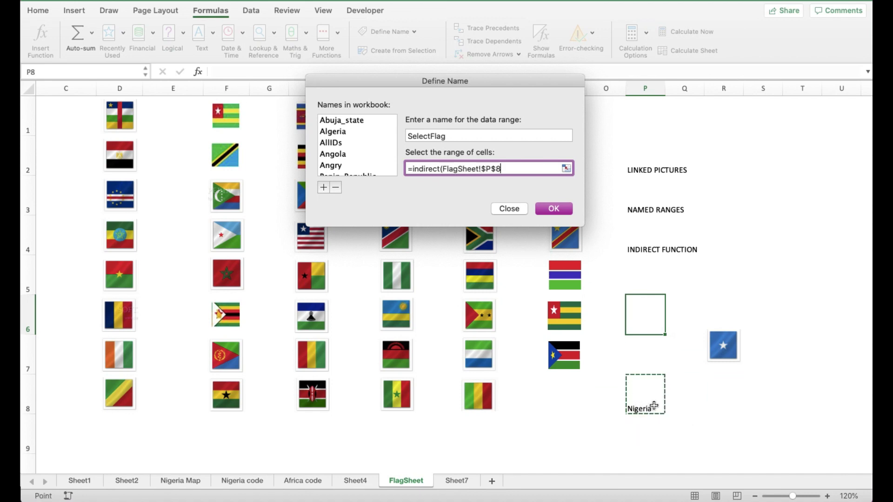
type(")")
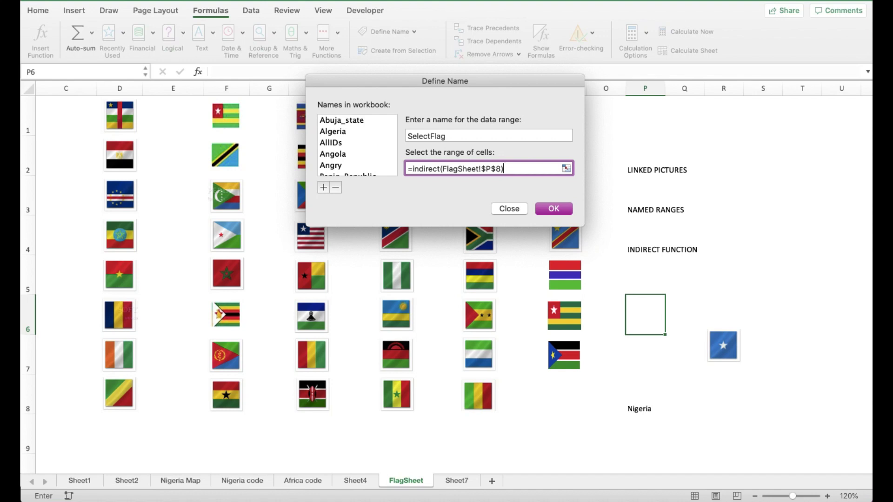
left_click(551, 210)
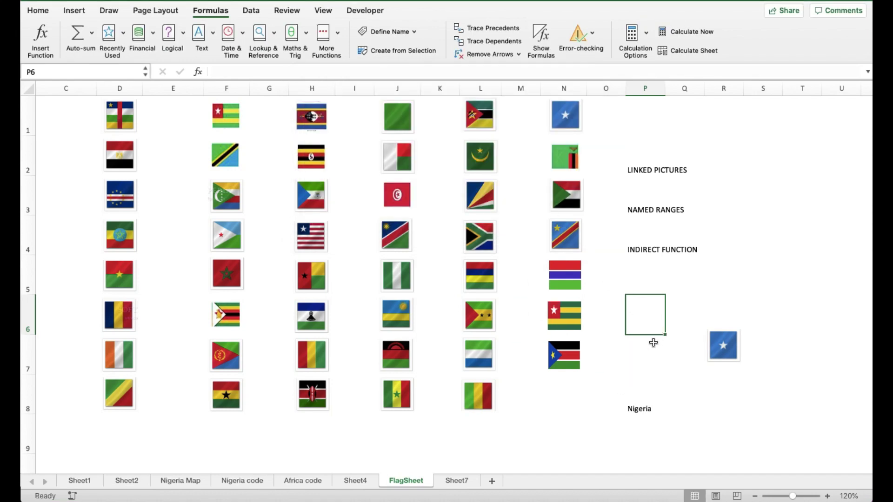
- Change the linked picture's formula from =$N$1 to =SelectFlag so it shows Nigeria's flag
left_click(723, 344)
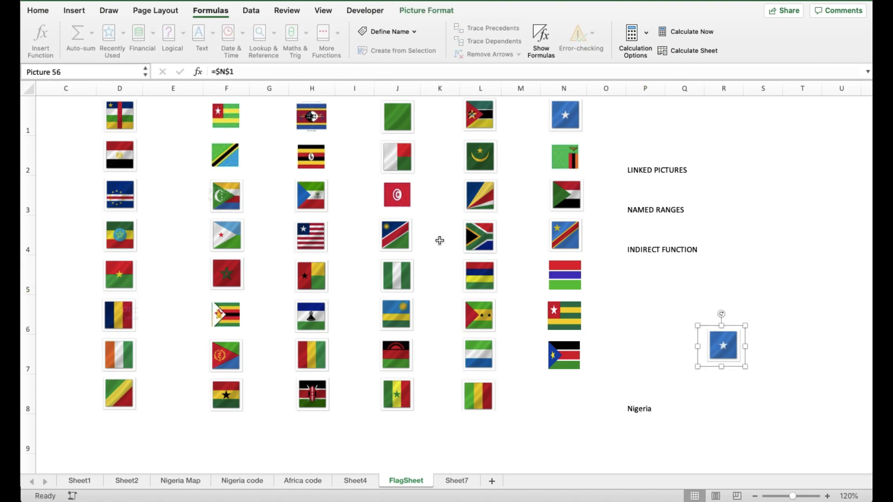
left_click(240, 71)
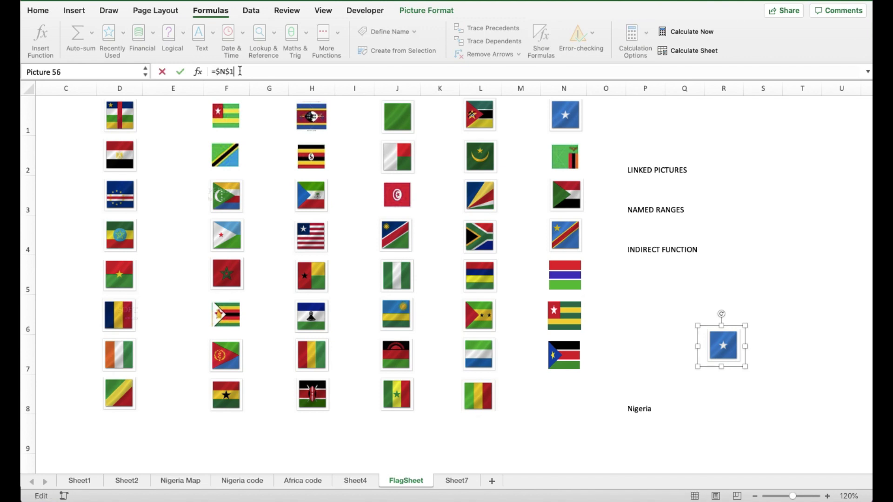
key("BackSpace")
key("BackSpace")
key("BackSpace")
key("BackSpace")
type("S")
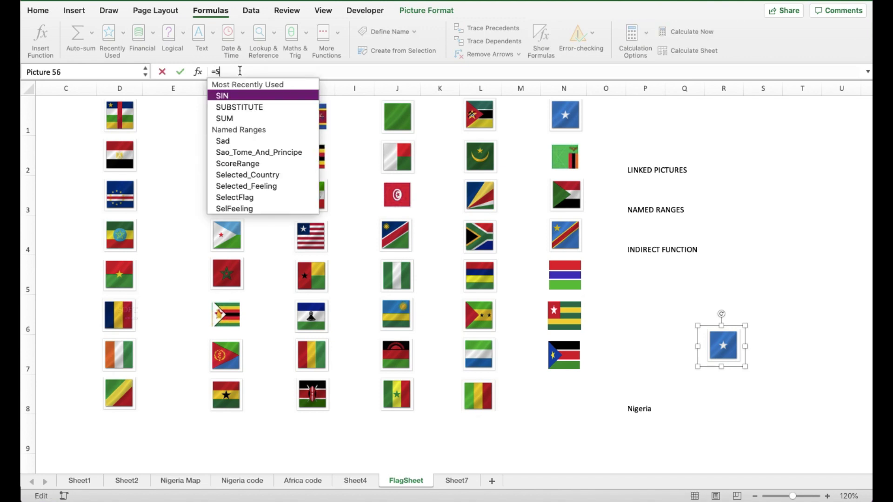
type("electFlag")
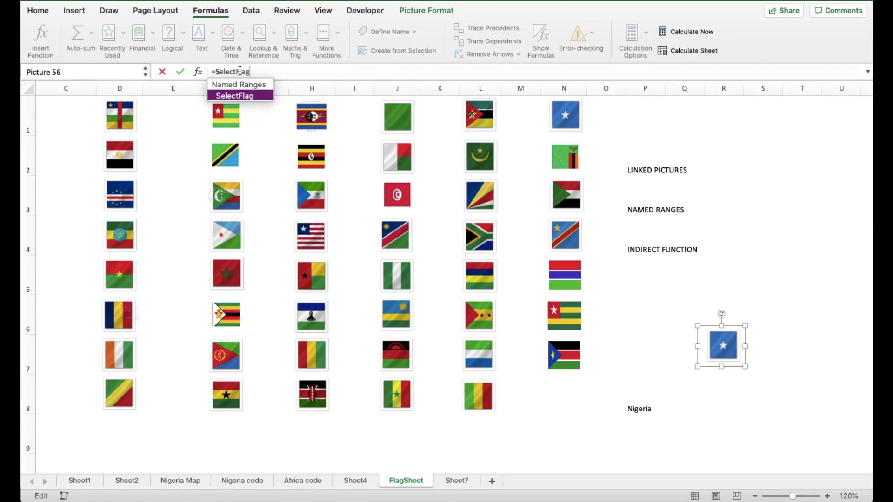
key("Return")
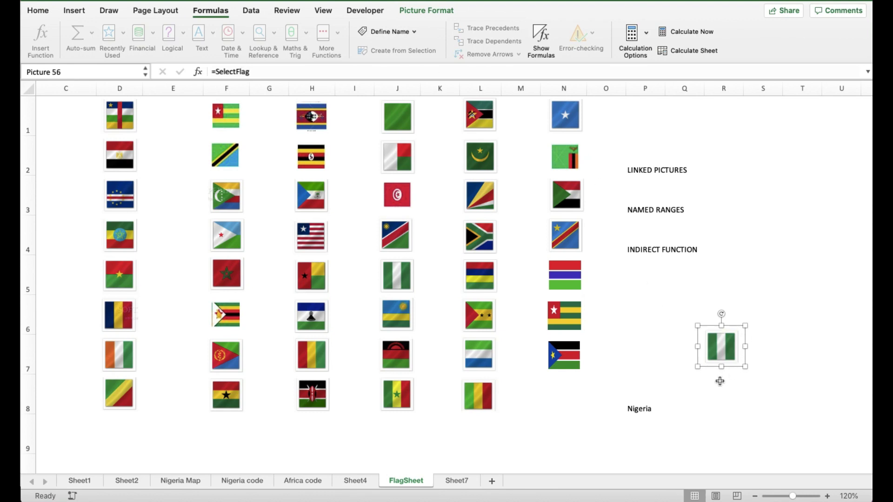
- Enter Ghana, then Botswana, in P8 to test the linked flag switching
left_click(632, 409)
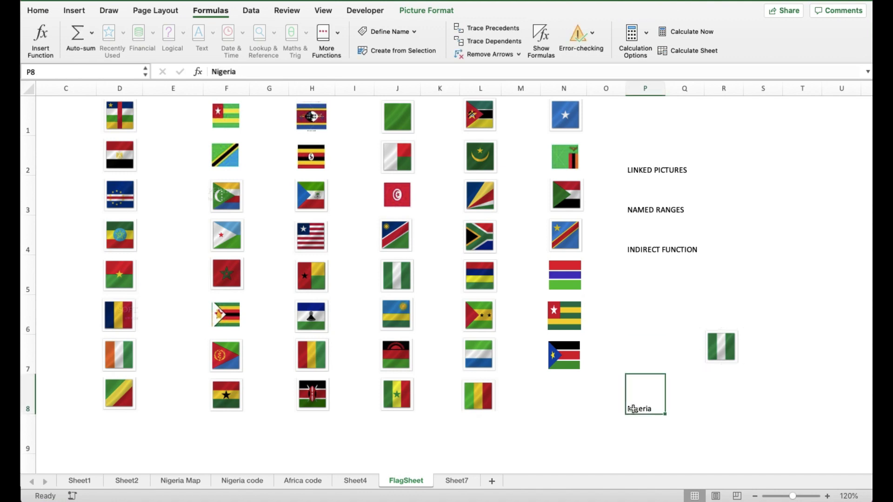
type("Ghana")
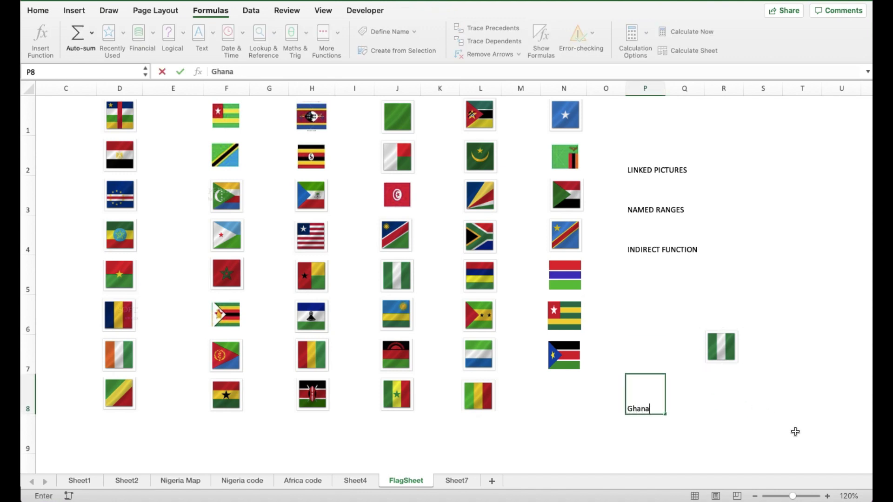
key("Return")
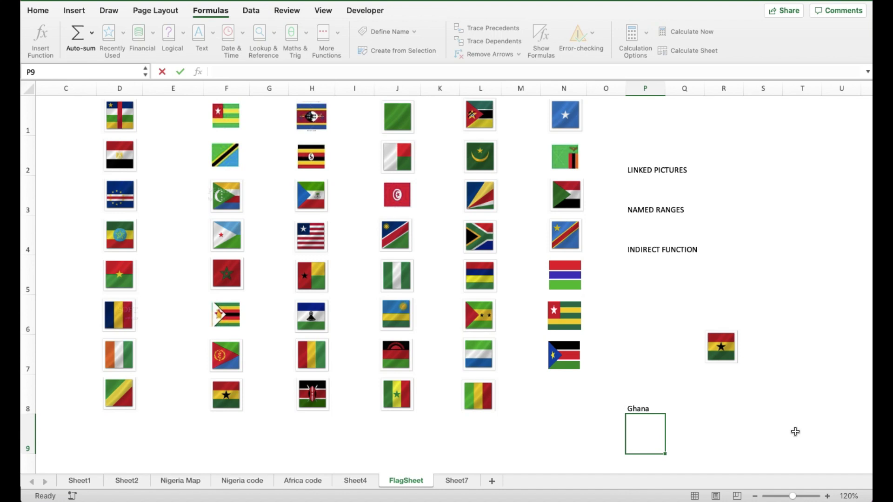
key("Up")
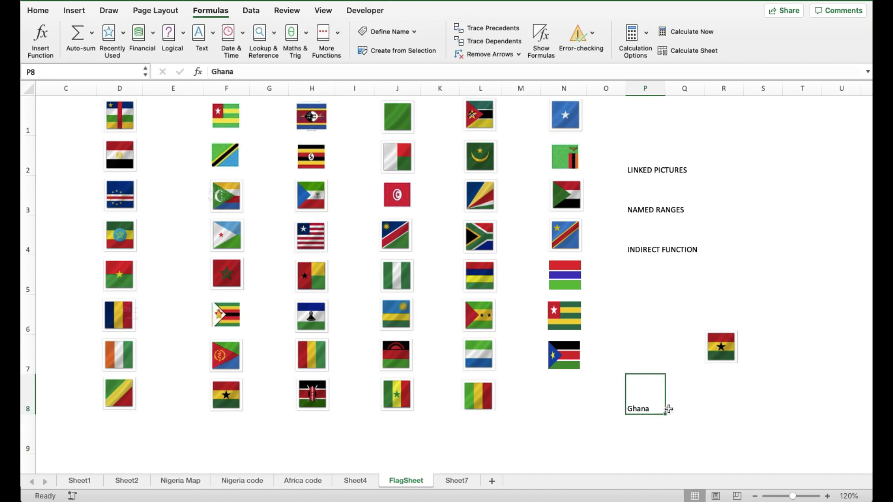
type("Bot")
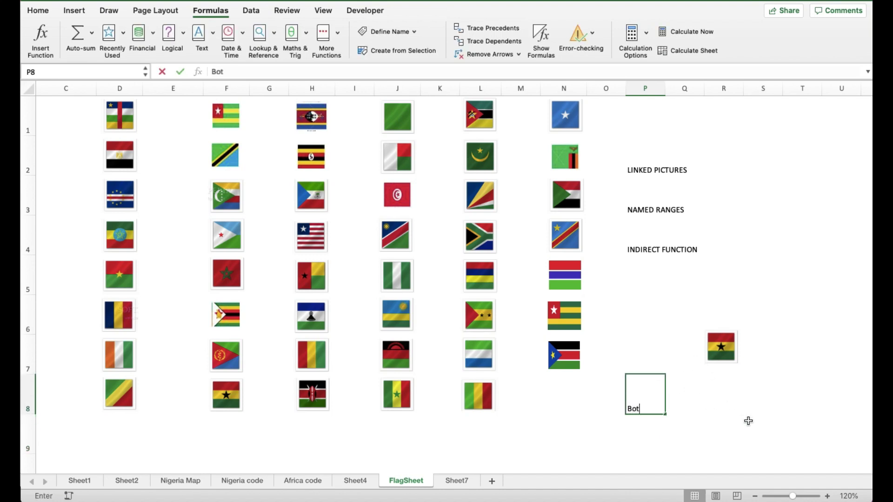
type("swana")
key("Return")
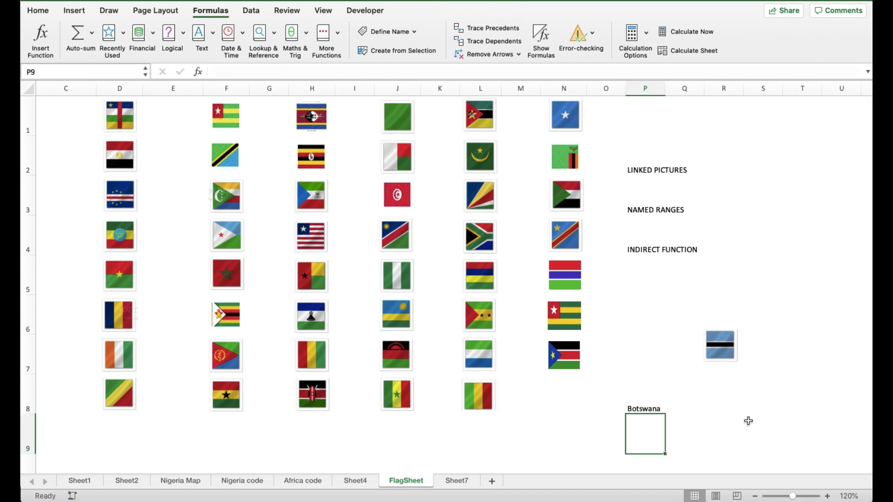
- On Sheet4, select South Africa on the map and inspect the flag picture's =FlagS link
left_click(357, 480)
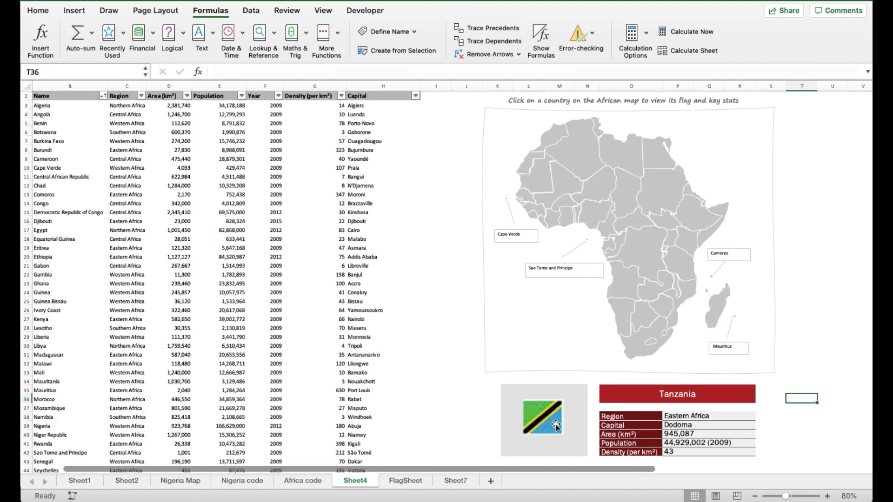
left_click(602, 395)
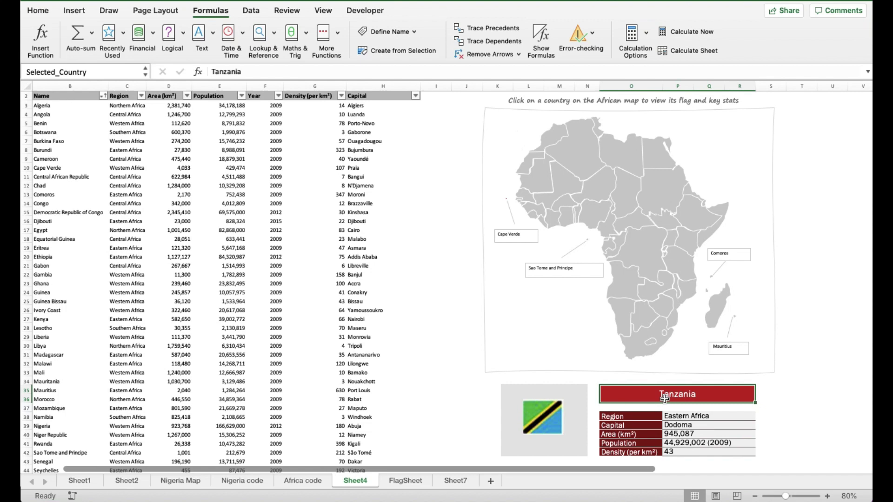
left_click(637, 343)
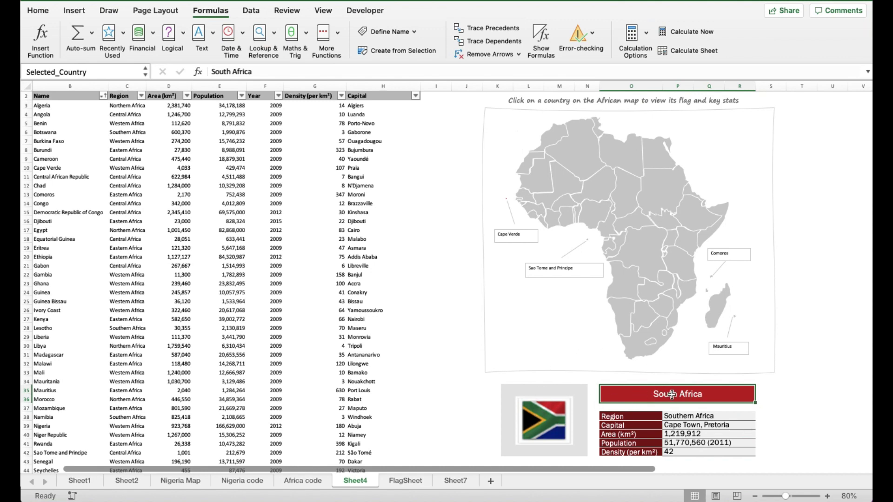
left_click(544, 417)
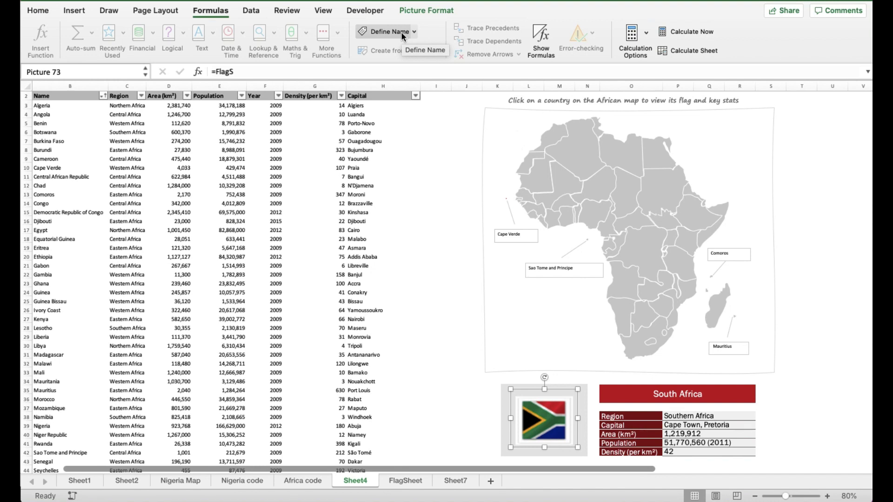
left_click(402, 36)
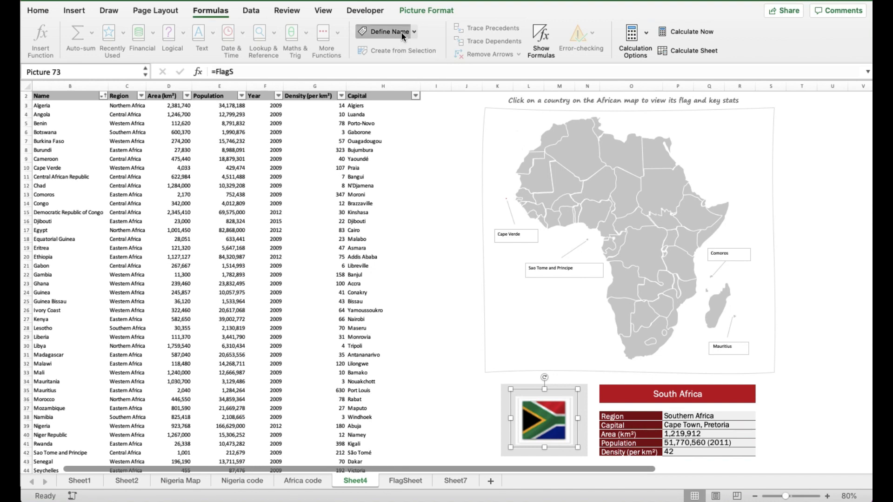
scroll(355, 160, "down", 5)
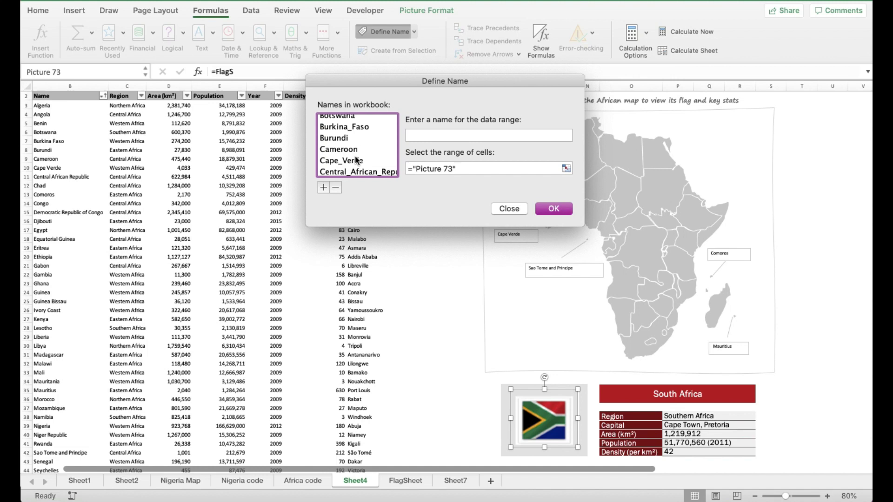
scroll(355, 160, "down", 5)
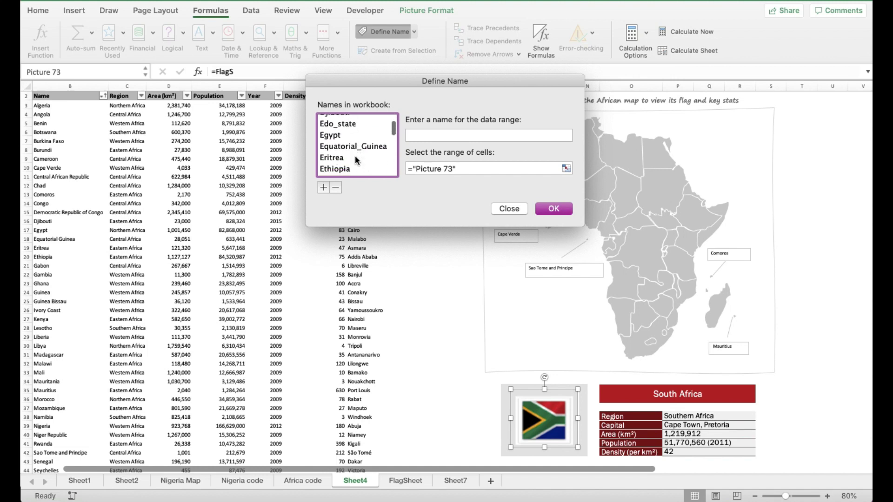
scroll(355, 158, "down", 3)
left_click(355, 158)
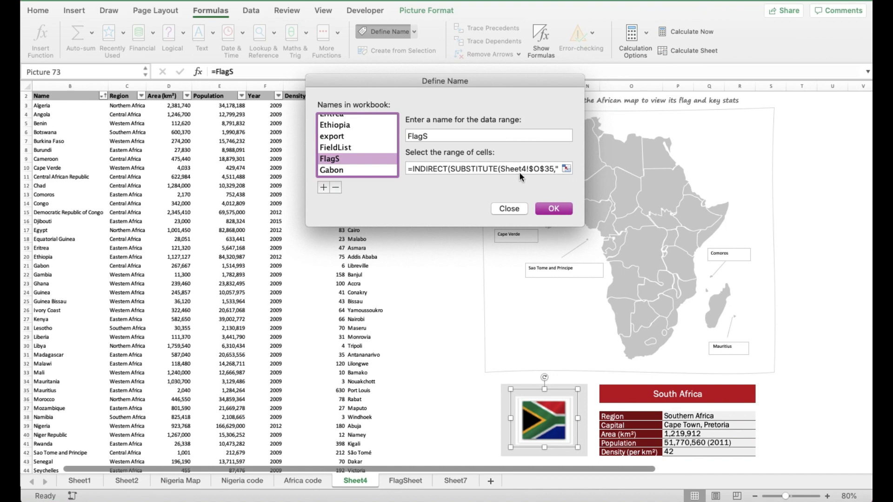
left_click(544, 210)
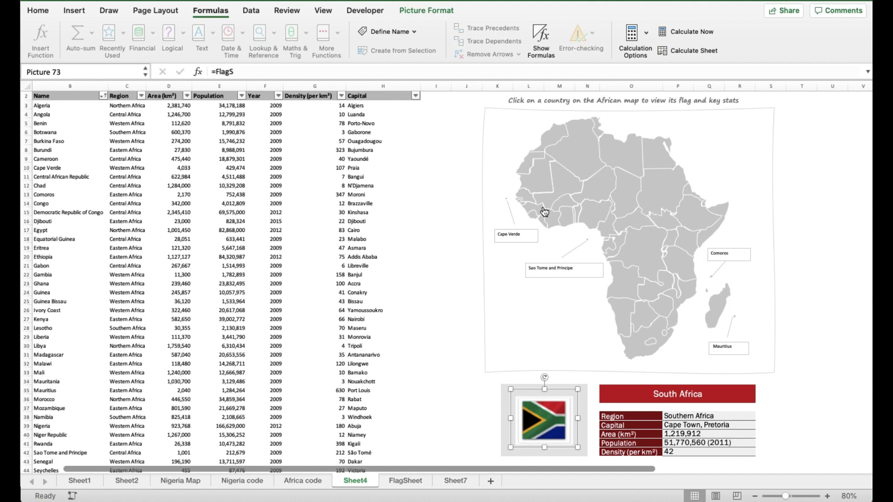
left_click(431, 283)
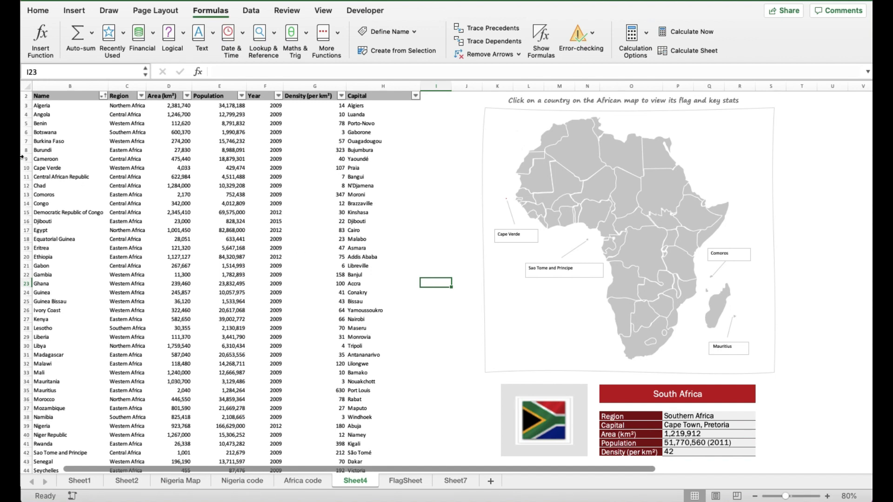
left_click(61, 175)
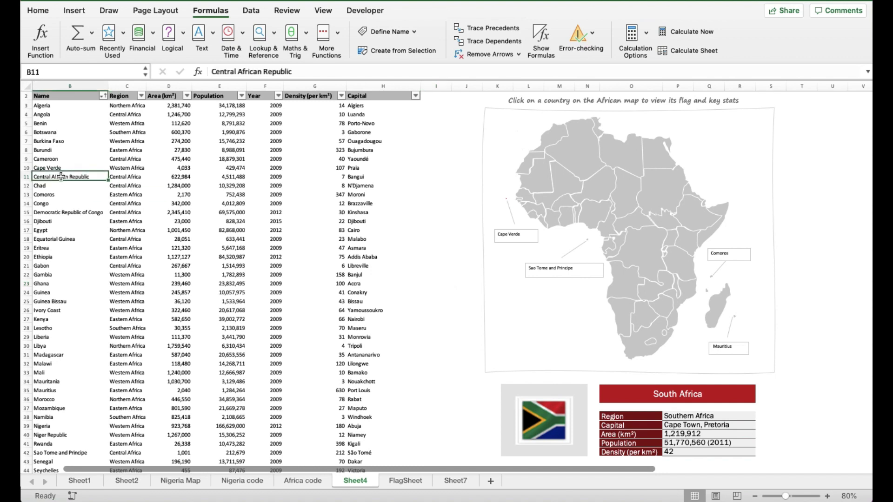
key("Down")
key("Down")
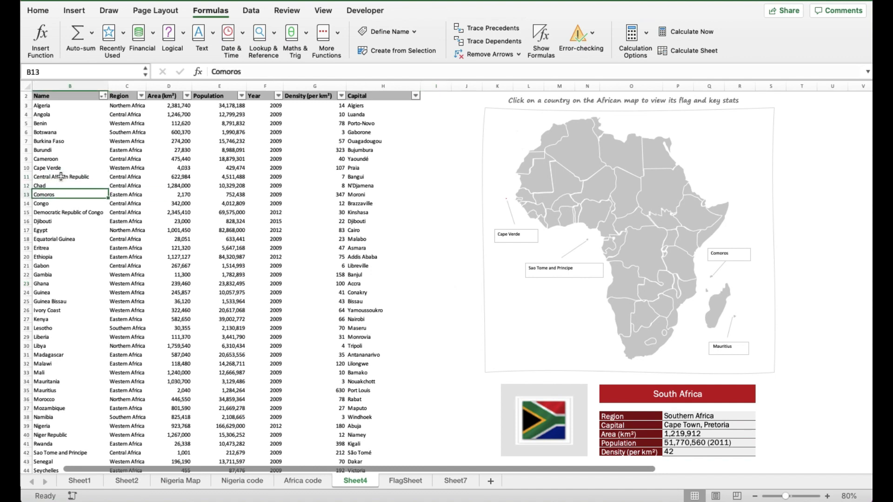
key("Up")
key("Up")
key("Up")
key("Down")
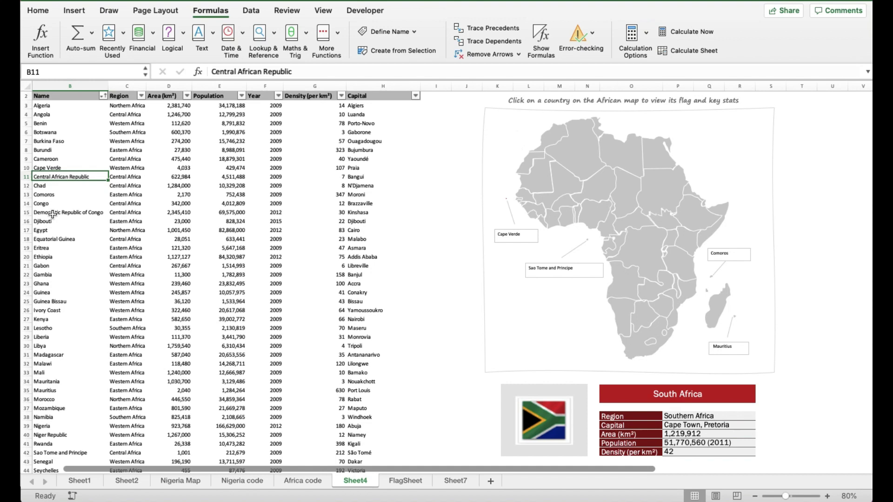
left_click(51, 237)
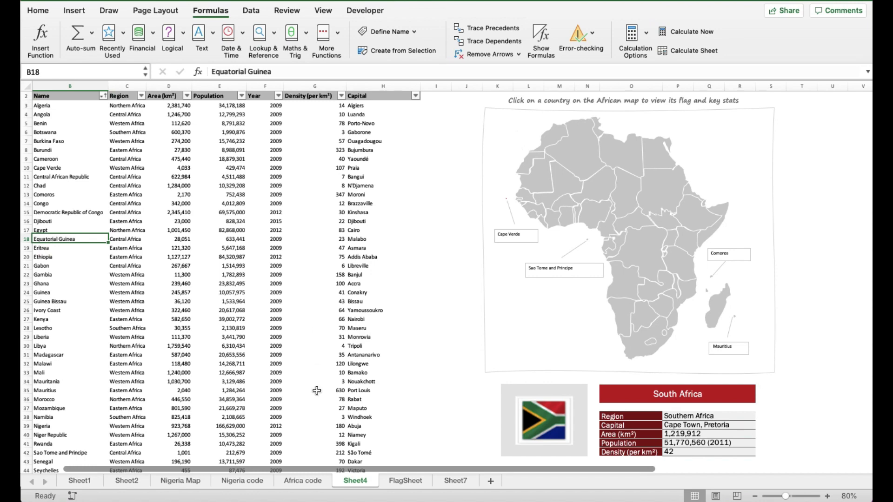
- On FlagSheet, step through the Mauritania, Seychelles and South_Africa flag cells, then clear P8
left_click(396, 481)
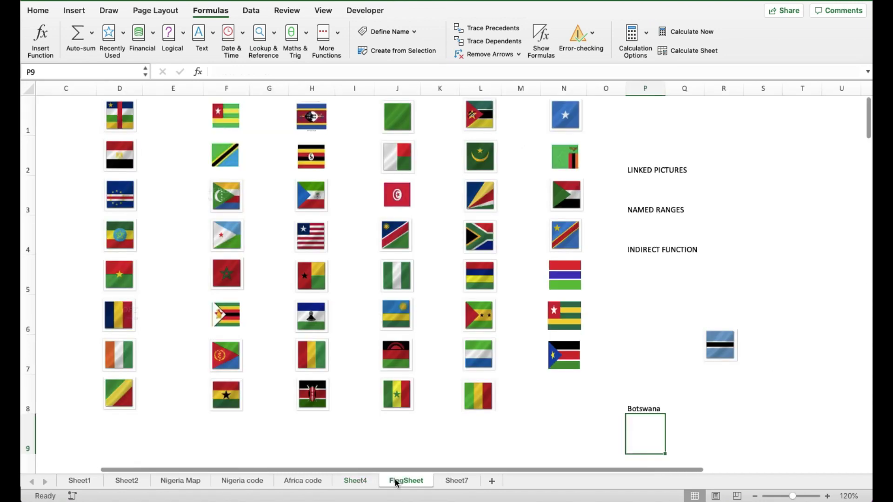
left_click(517, 150)
key("Left")
key("Down")
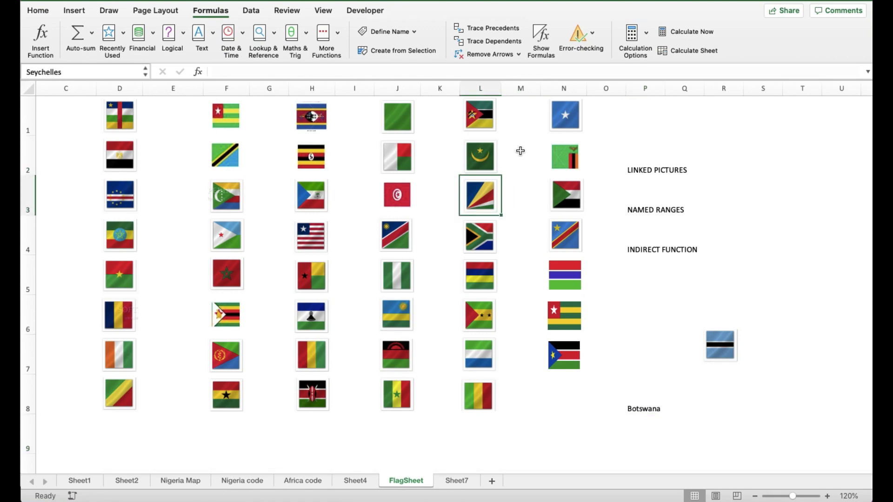
key("Down")
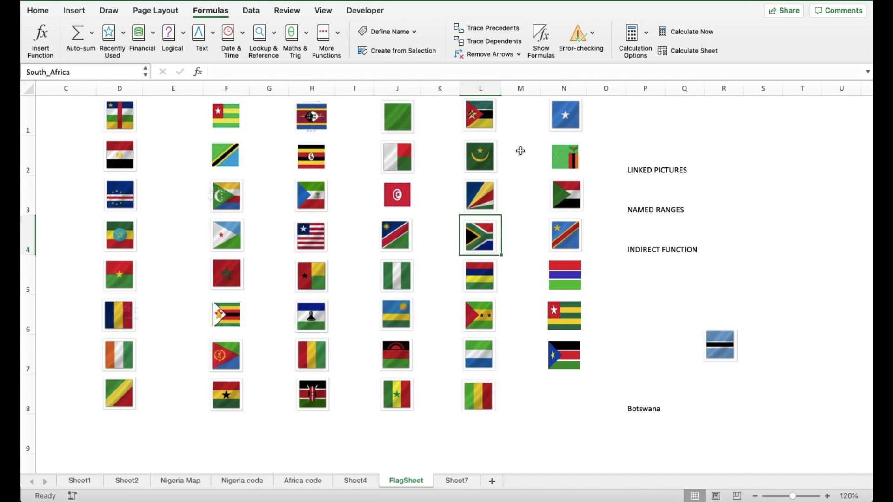
key("Down")
key("Down")
double_click(645, 393)
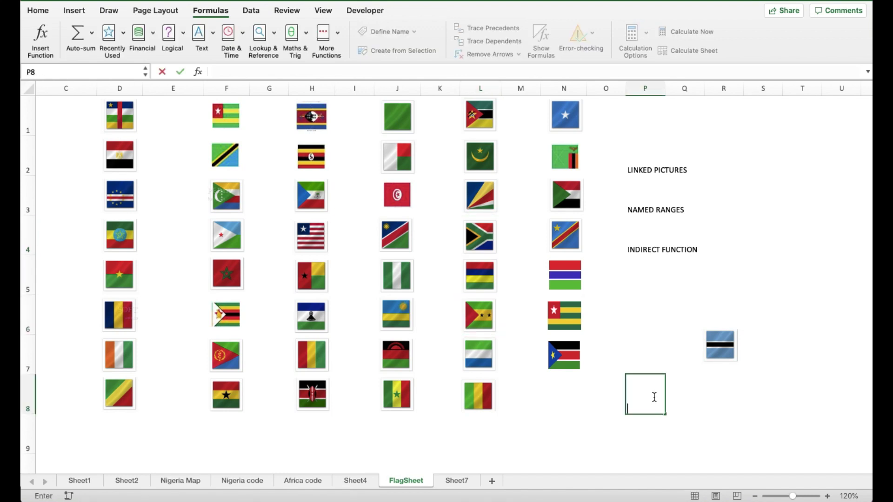
left_click(612, 300)
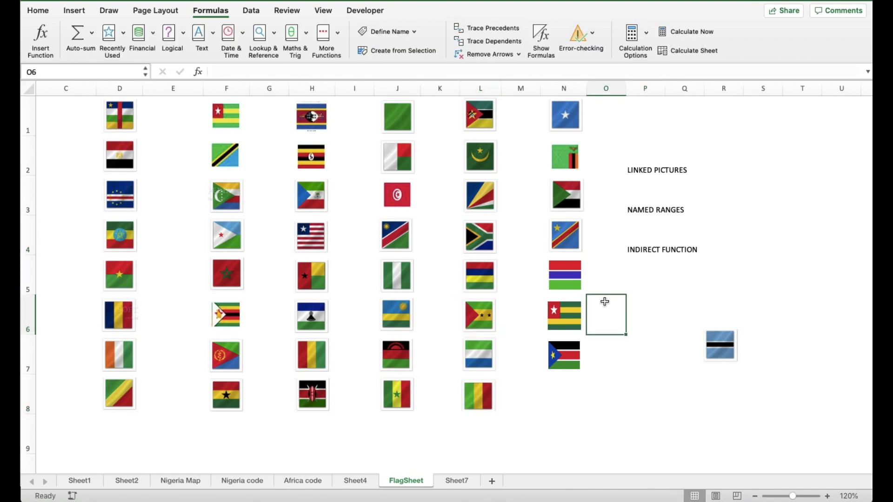
- Open Define Name and select FlagS to view =INDIRECT(SUBSTITUTE(Sheet4!$O$35," ","_"))
left_click(393, 33)
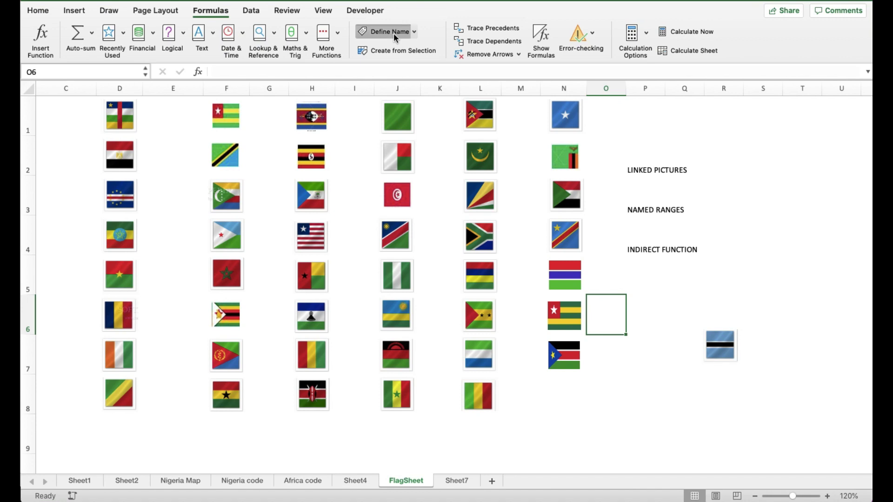
scroll(345, 161, "down", 5)
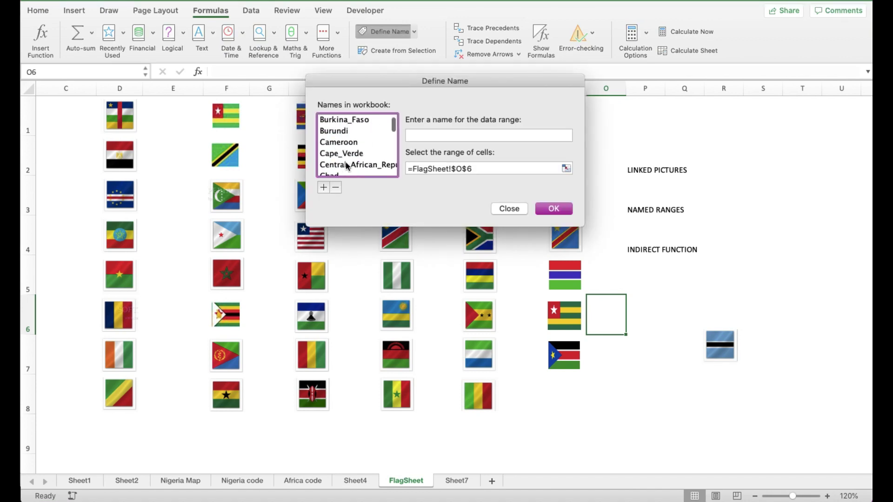
scroll(346, 166, "down", 10)
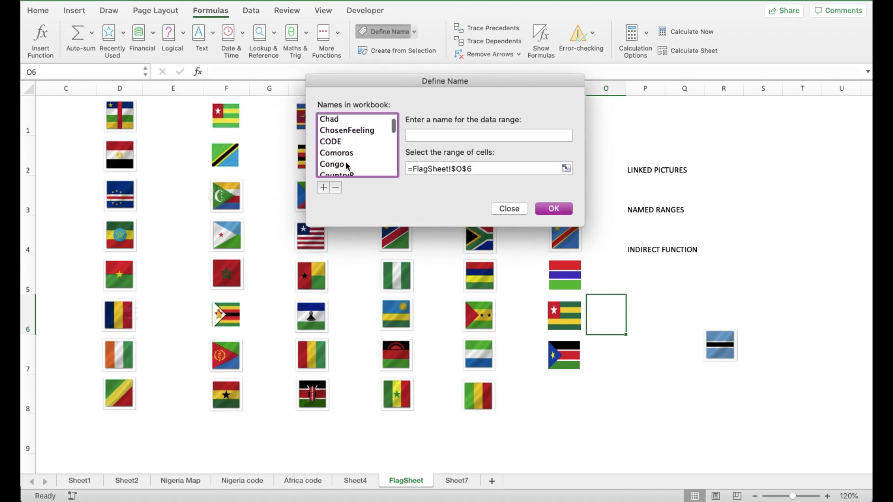
left_click(335, 167)
left_click_drag(470, 168, 533, 169)
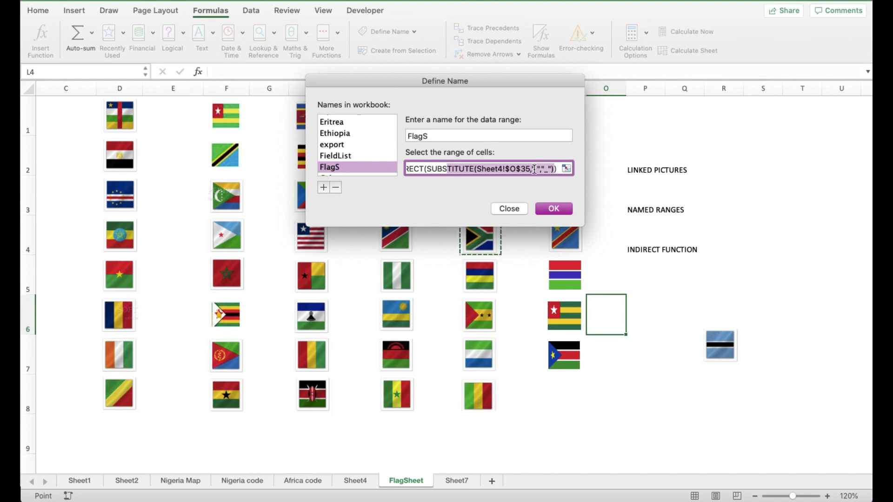
- Close the name dialog and enter South Africa in P6
left_click(545, 208)
double_click(642, 320)
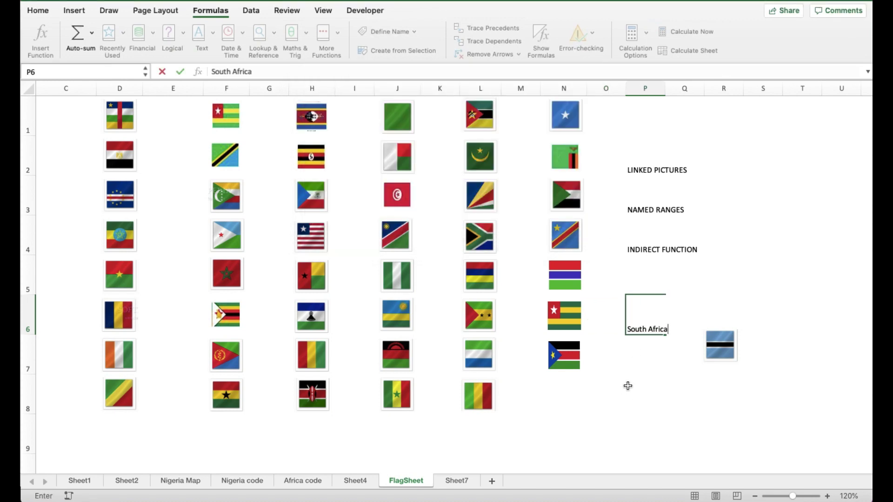
left_click(758, 332)
- Enter =SUBSTITUTE(S5,"_"," ") in S4 to turn South_Africa into South Africa
left_click(755, 244)
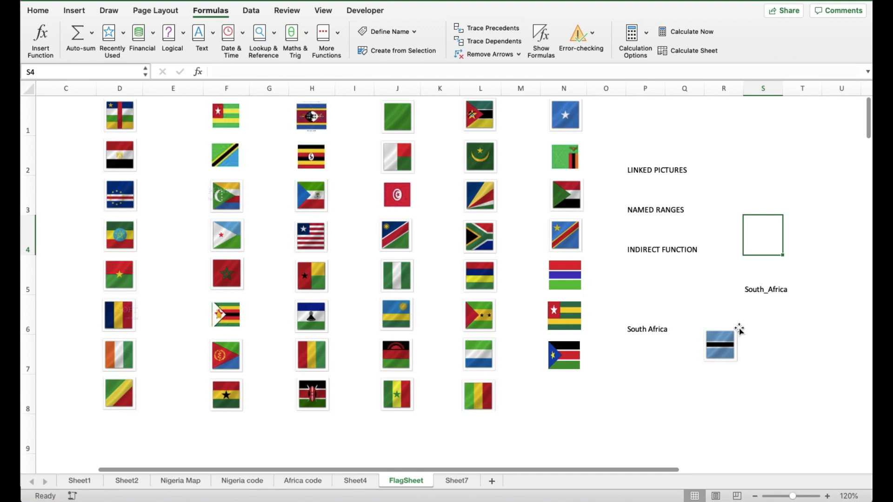
type("=subst")
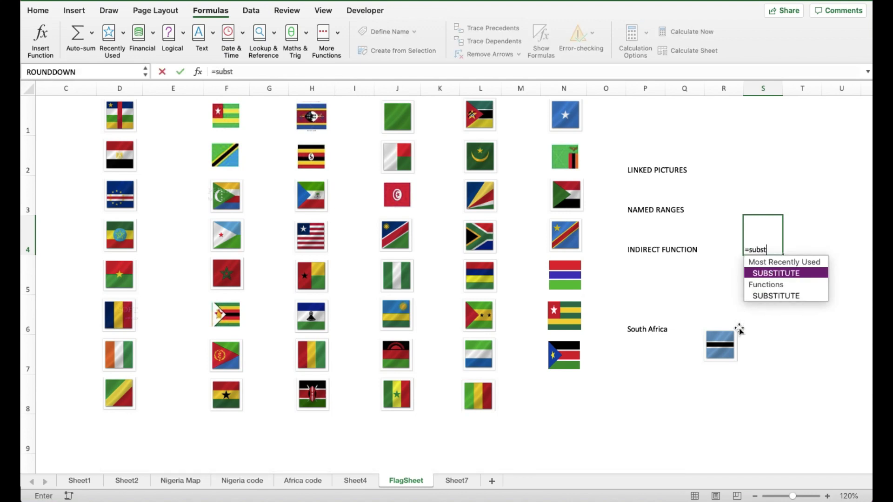
key("Tab")
left_click(755, 292)
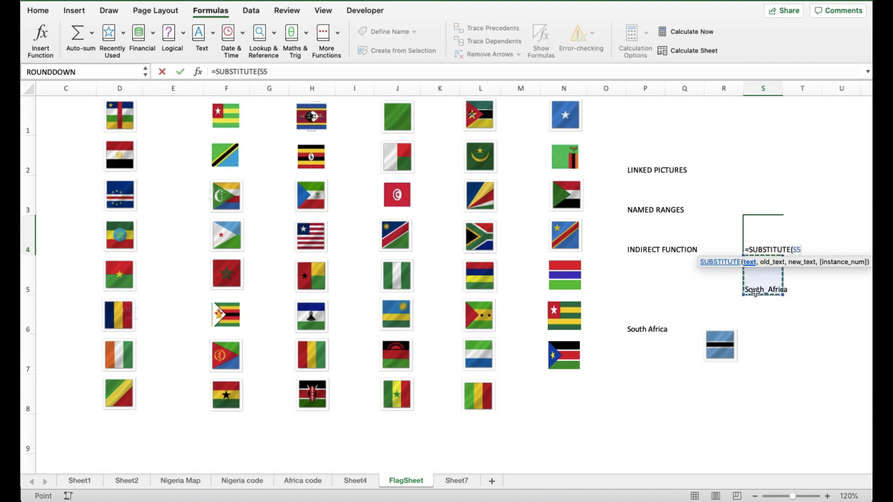
type(",")
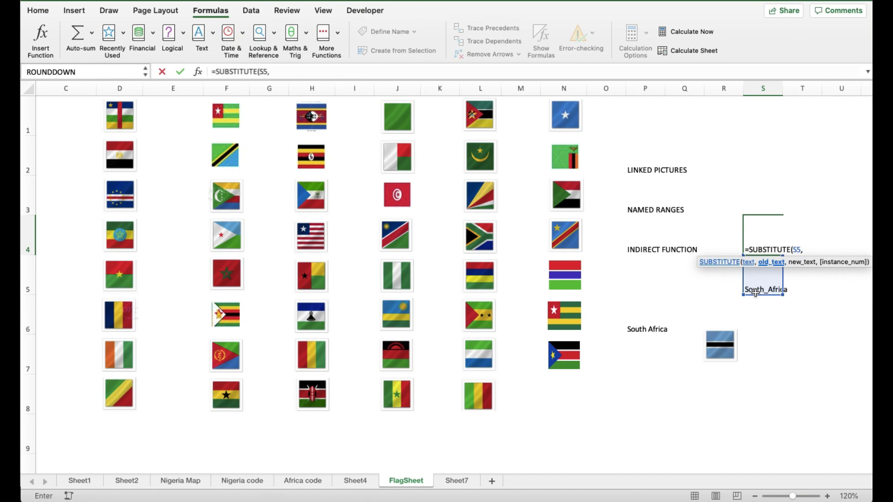
type("\"_\",\" \"")
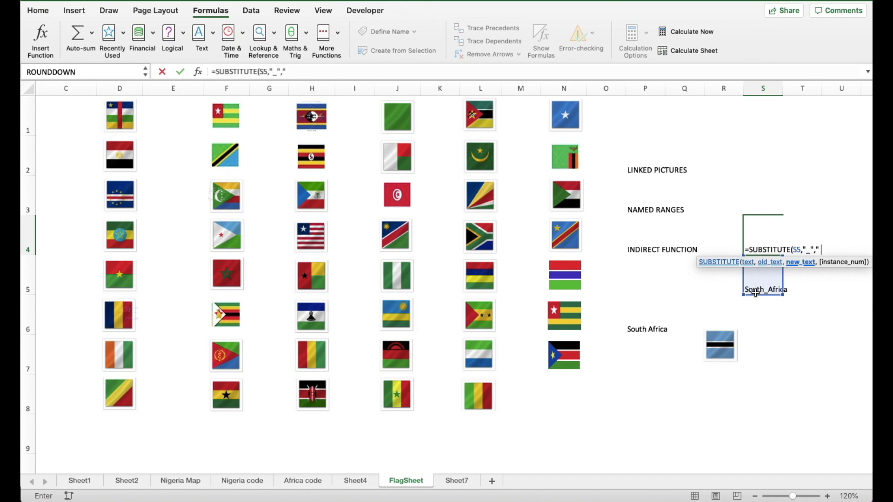
type(")")
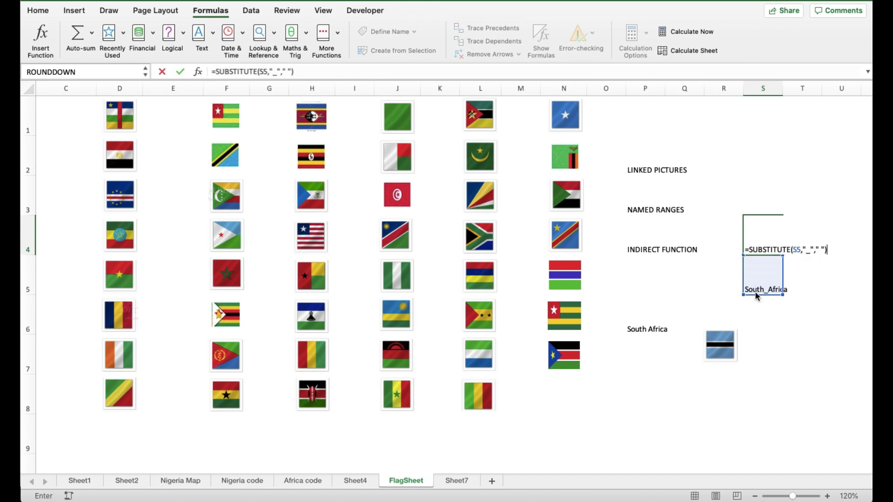
key("Return")
left_click(759, 239)
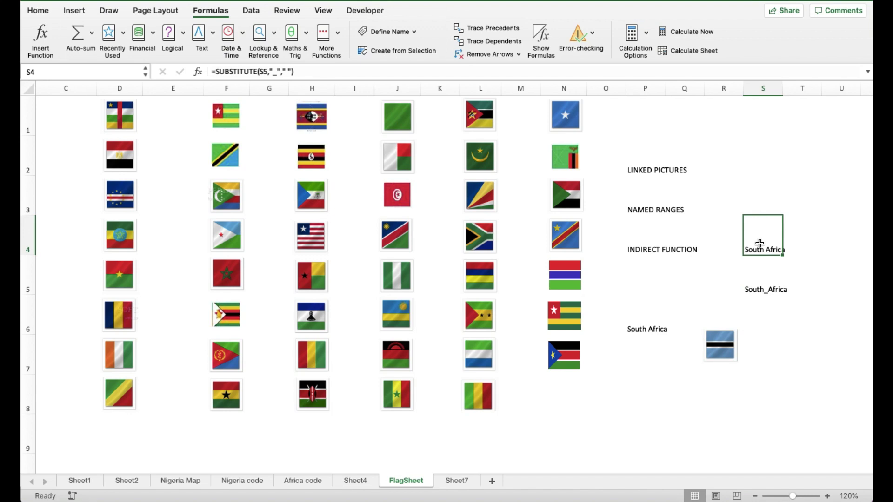
key("ctrl+Page_Up")
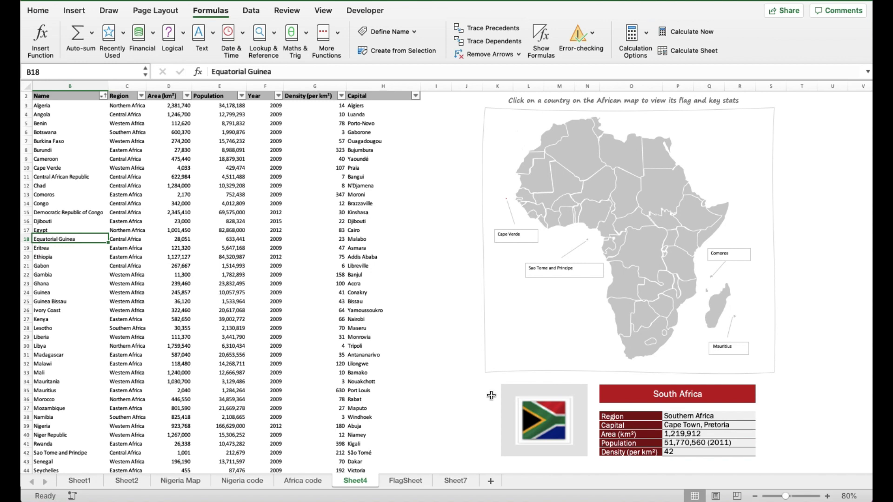
- Inspect the Selected_Country title cell and the flag picture linked to =FlagS
left_click(649, 392)
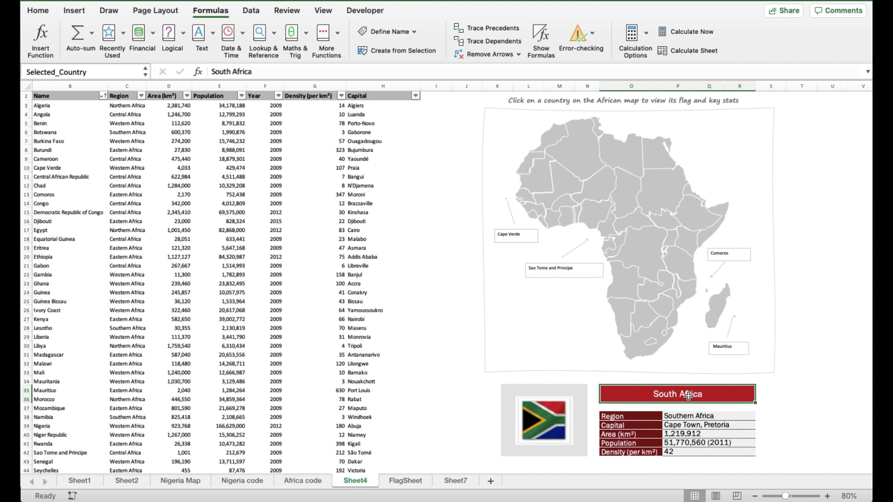
left_click(558, 421)
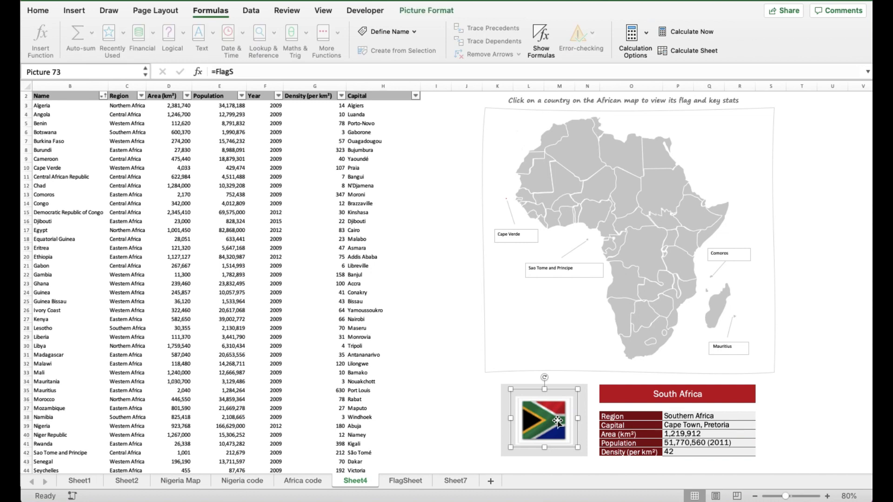
left_click(441, 345)
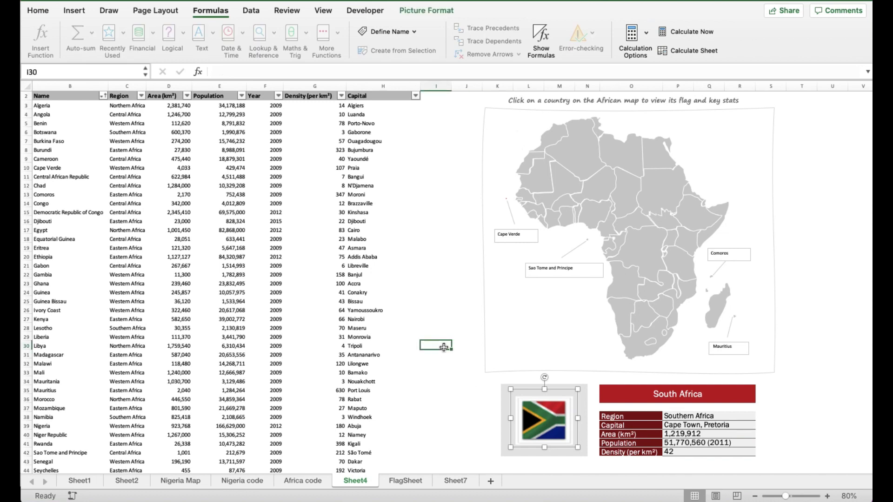
- Select Zambia, then Ethiopia on the map, showing Ethiopia's flag, capital Addis Ababa and density 75
left_click(650, 289)
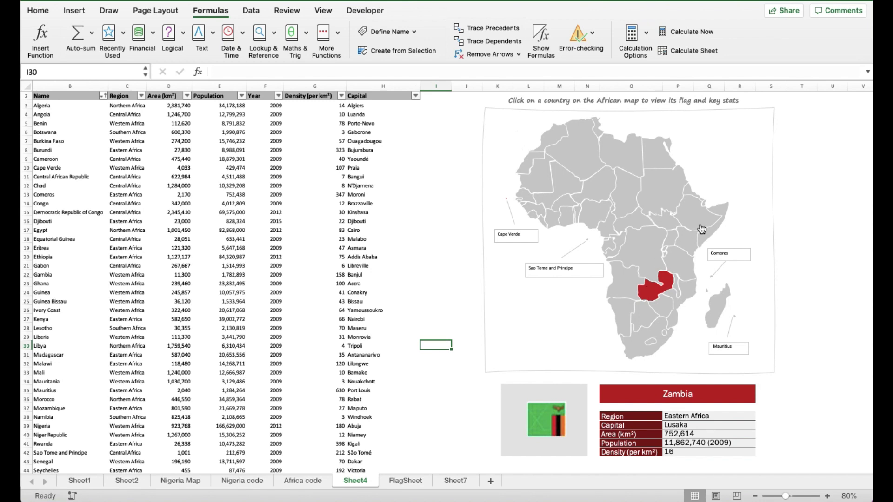
left_click(686, 214)
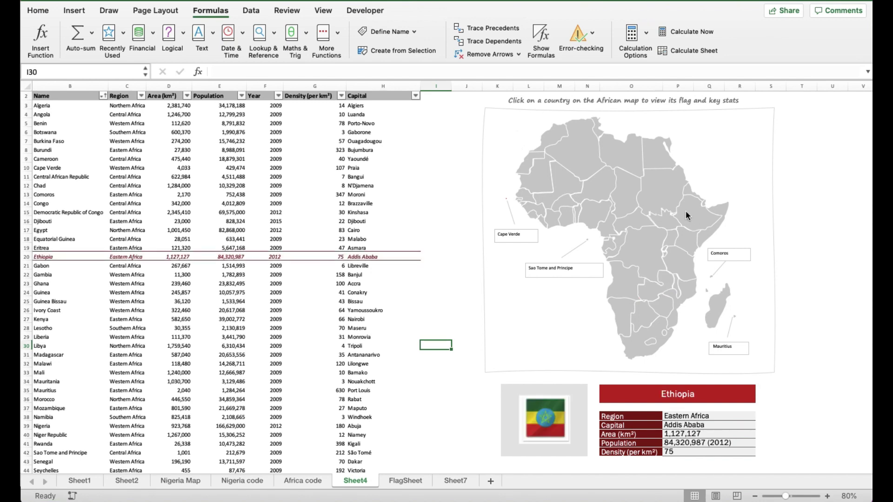
left_click(439, 155)
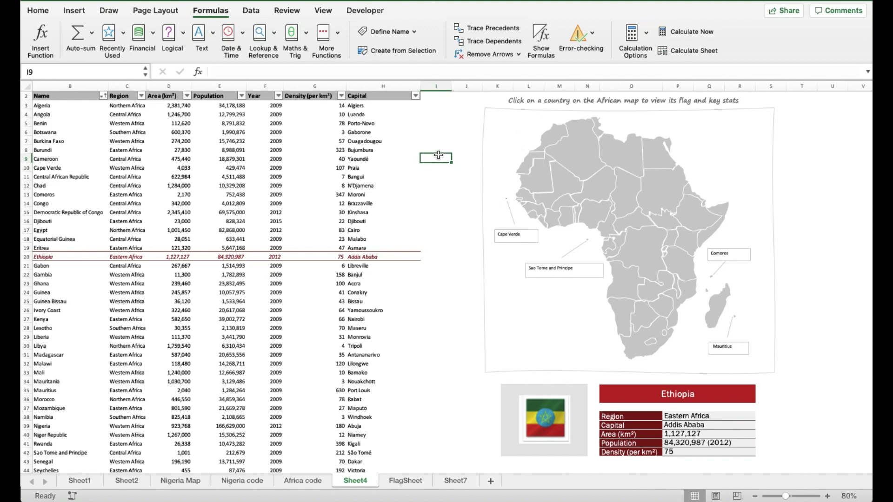